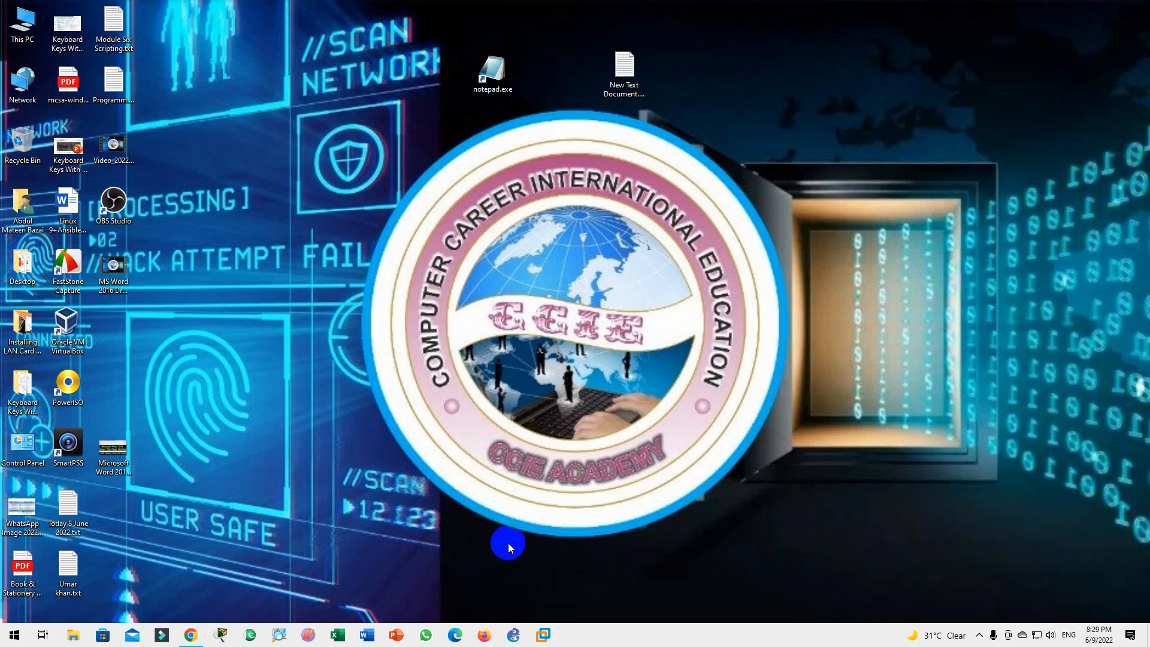
# Launch Word with the winword command and start a blank document
pyautogui.press('super+r')
pyautogui.write('winword')
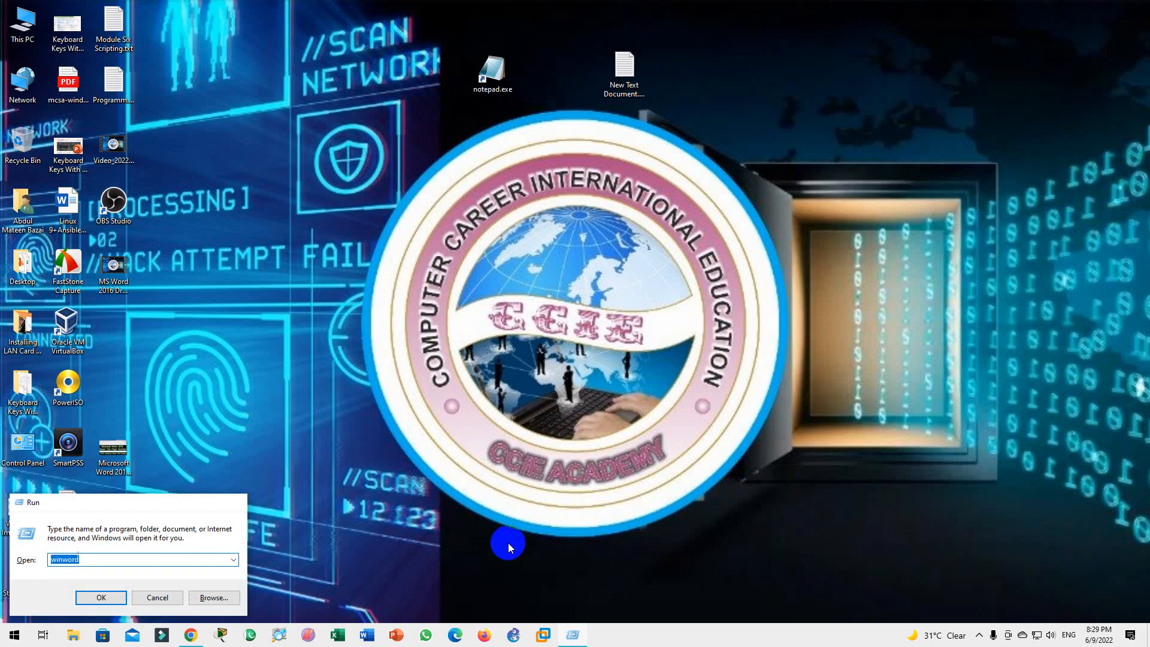
pyautogui.press('Return')
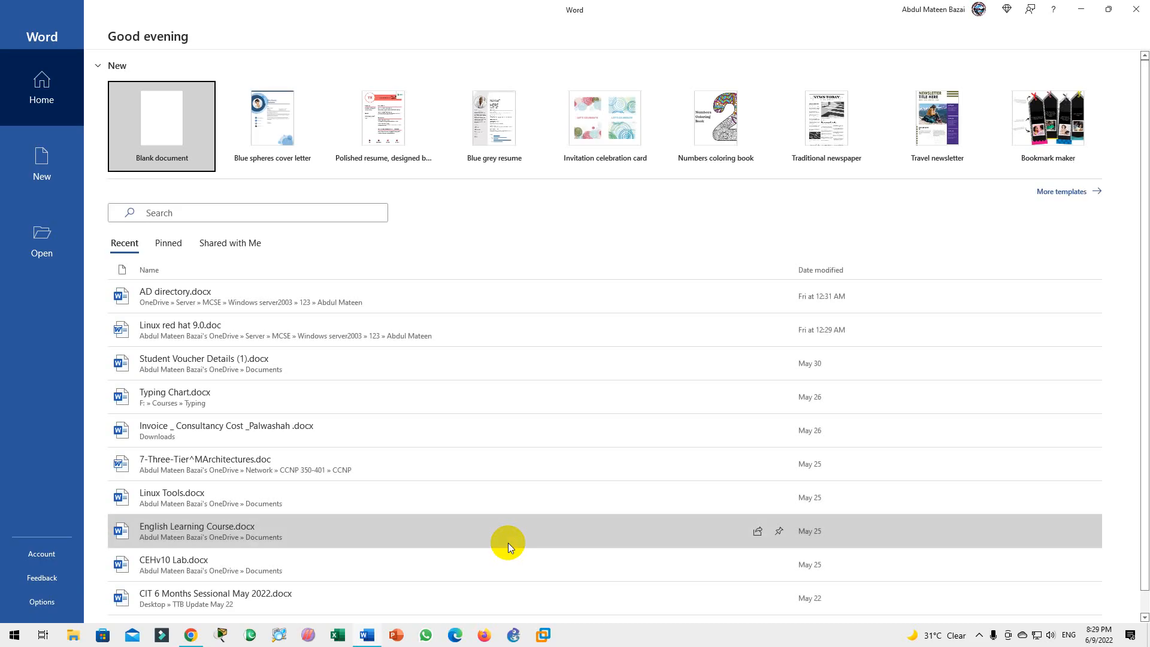
pyautogui.click(166, 131)
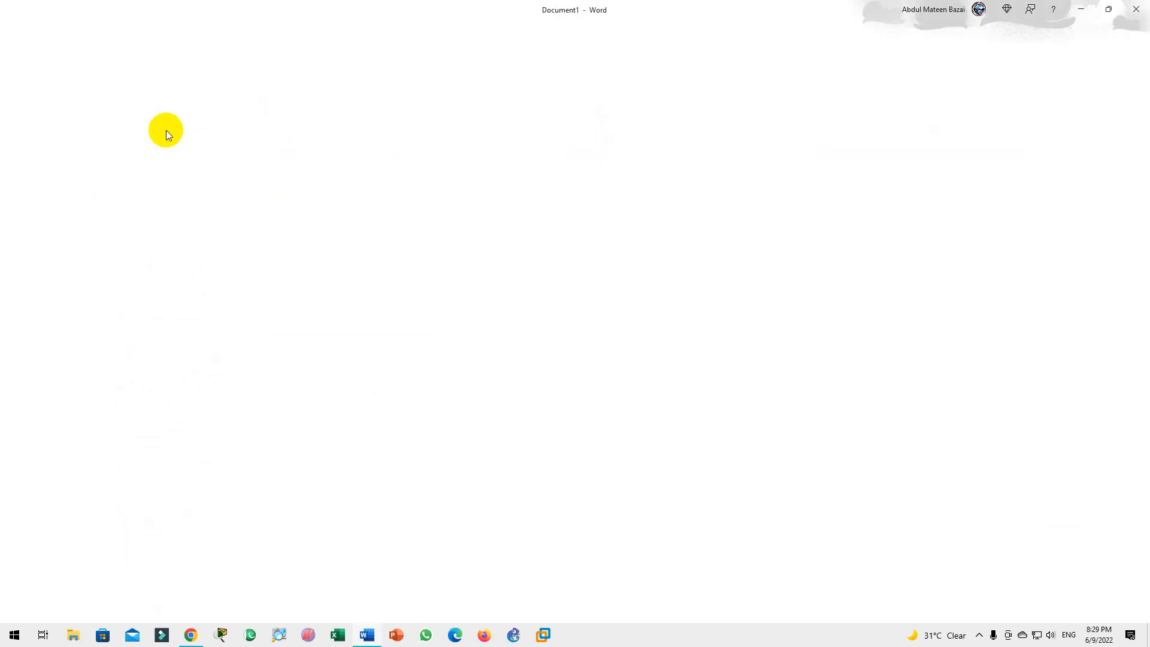
# Fill the blank page with sample paragraphs using the =rand() formula
pyautogui.click(90, 29)
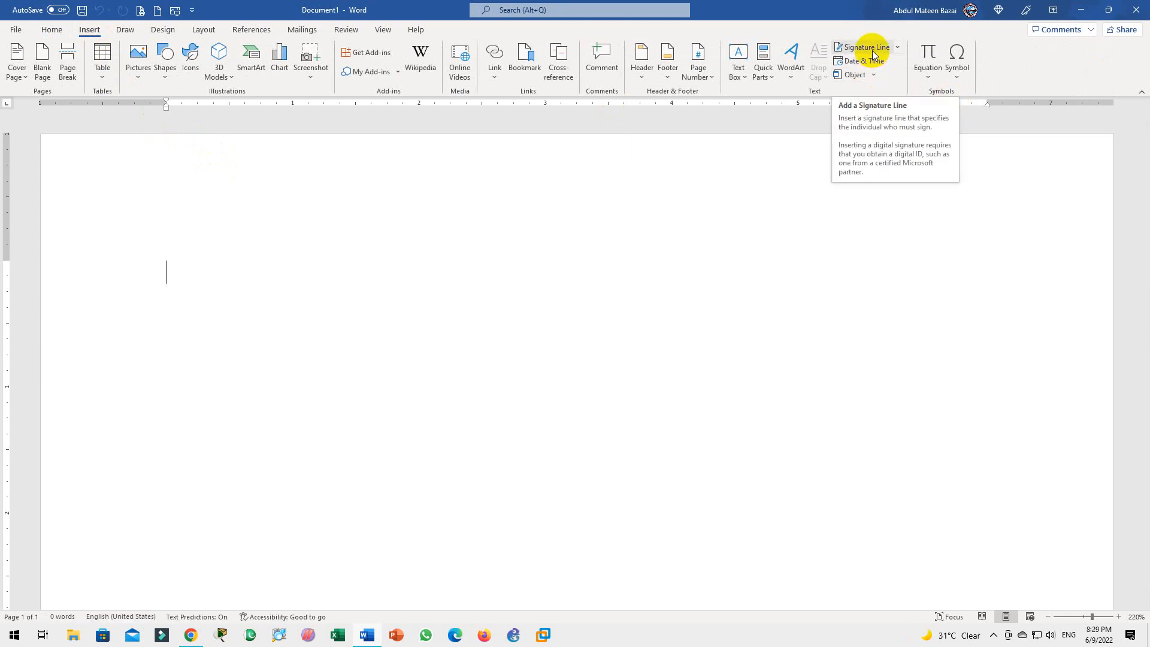
pyautogui.click(898, 49)
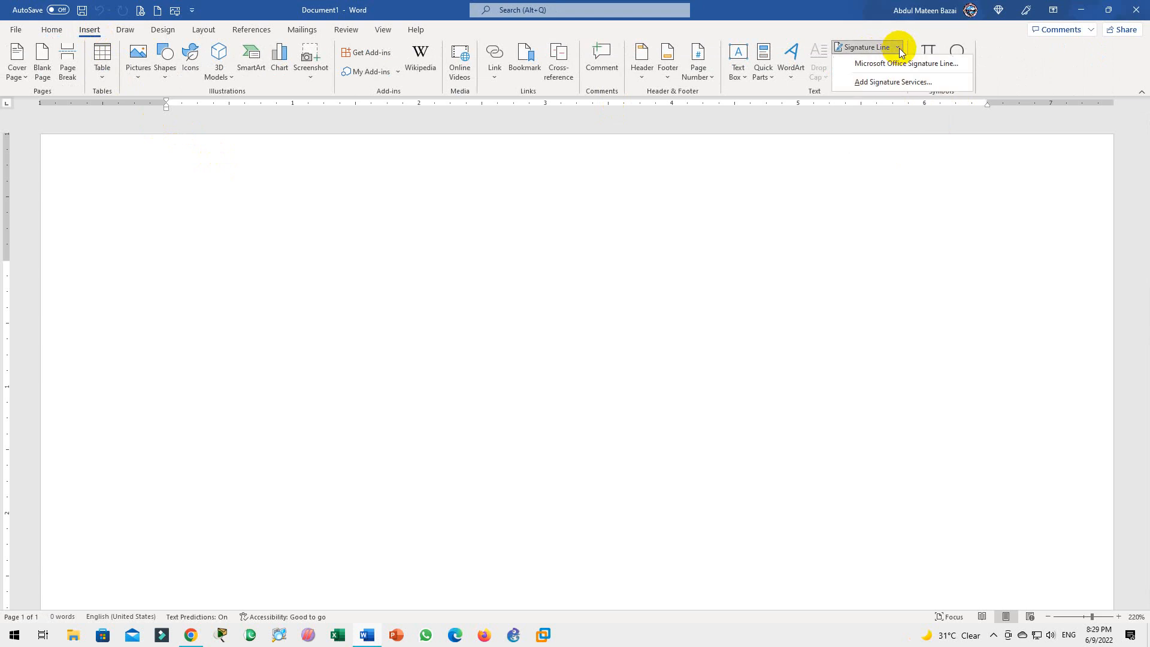
pyautogui.click(292, 300)
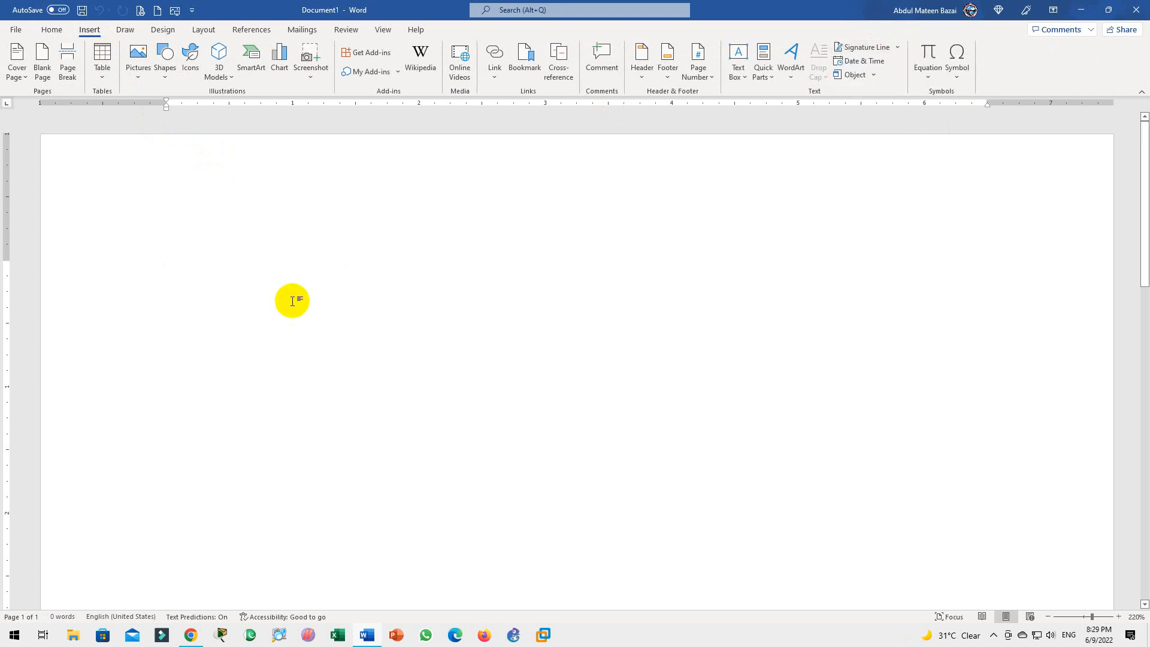
pyautogui.write('=ranmd')
pyautogui.press('BackSpace')
pyautogui.press('BackSpace')
pyautogui.press('BackSpace')
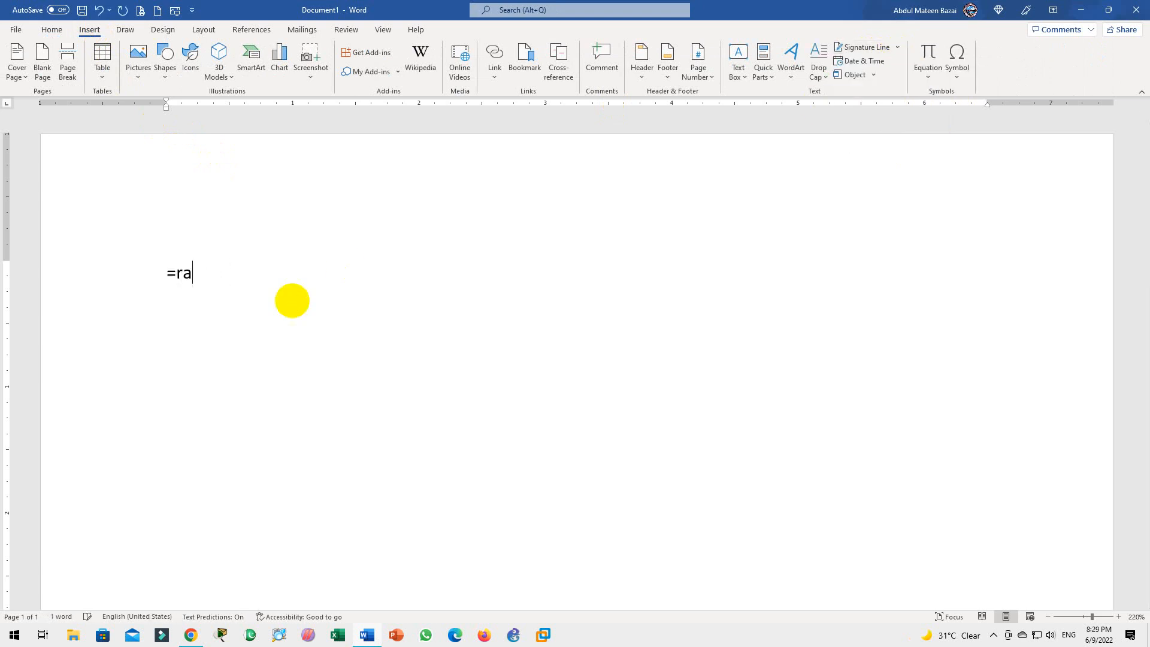
pyautogui.write('nd()')
pyautogui.press('Return')
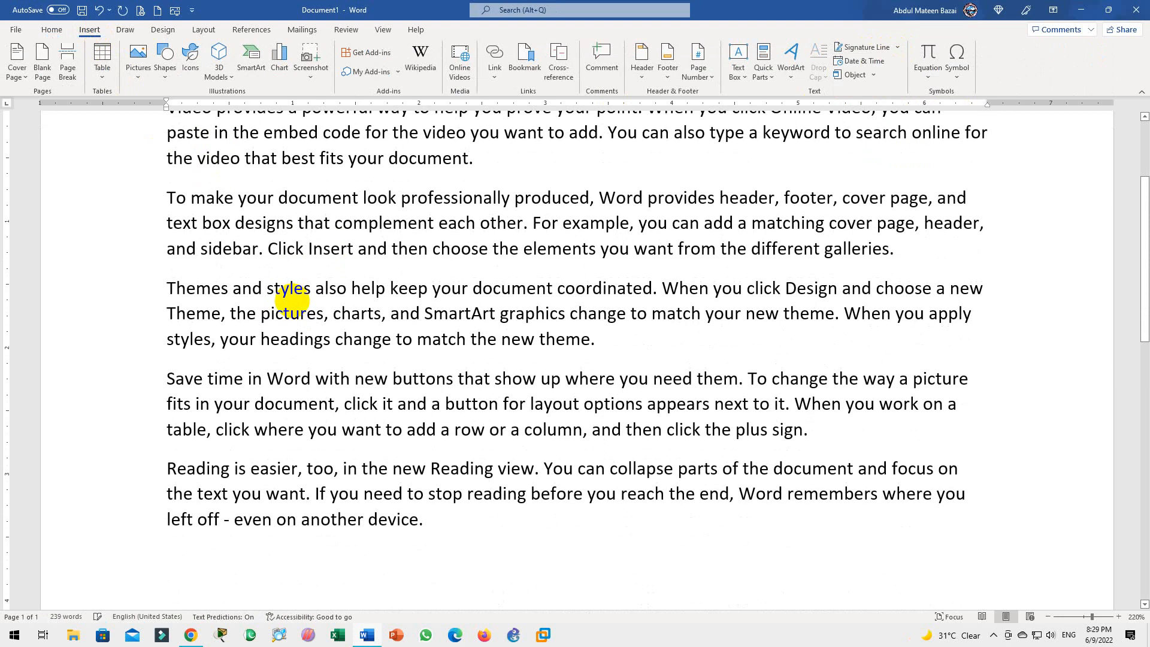
pyautogui.scroll(3, 246, 338)
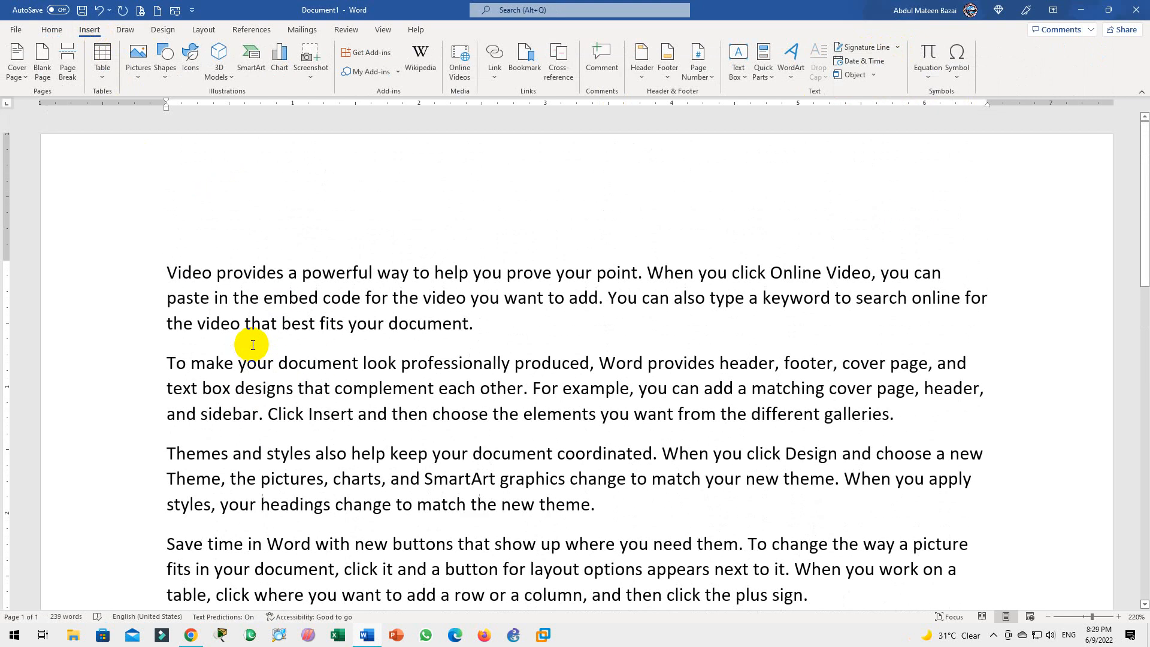
pyautogui.scroll(-3, 252, 344)
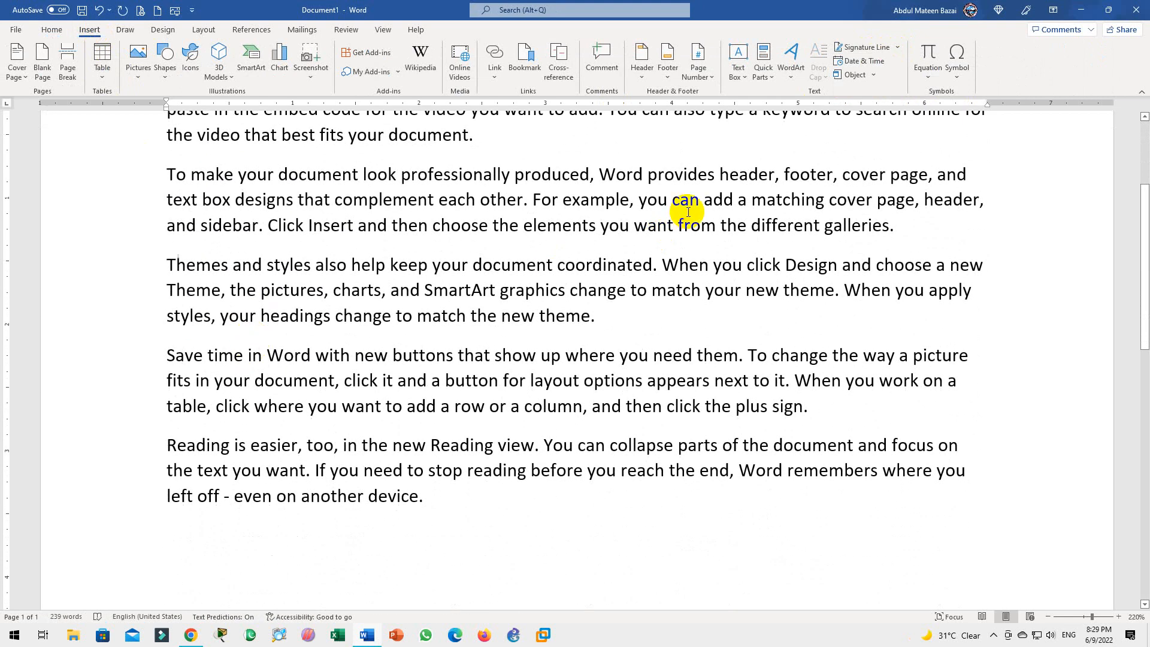
pyautogui.scroll(-1, 688, 212)
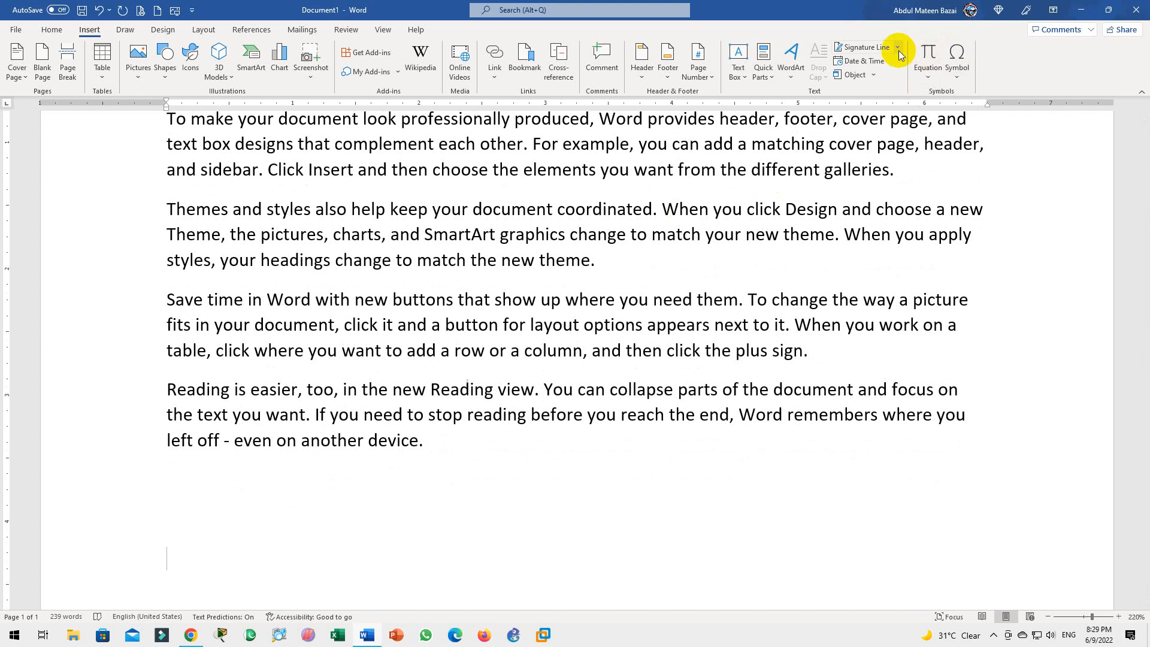
pyautogui.click(897, 47)
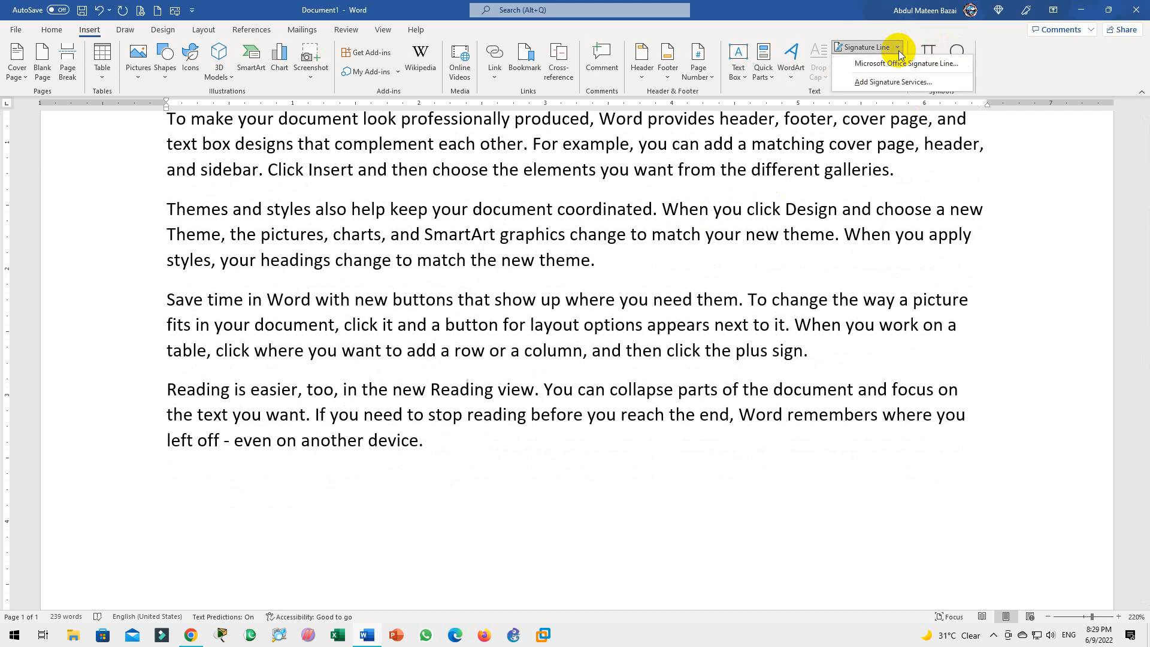
pyautogui.click(873, 83)
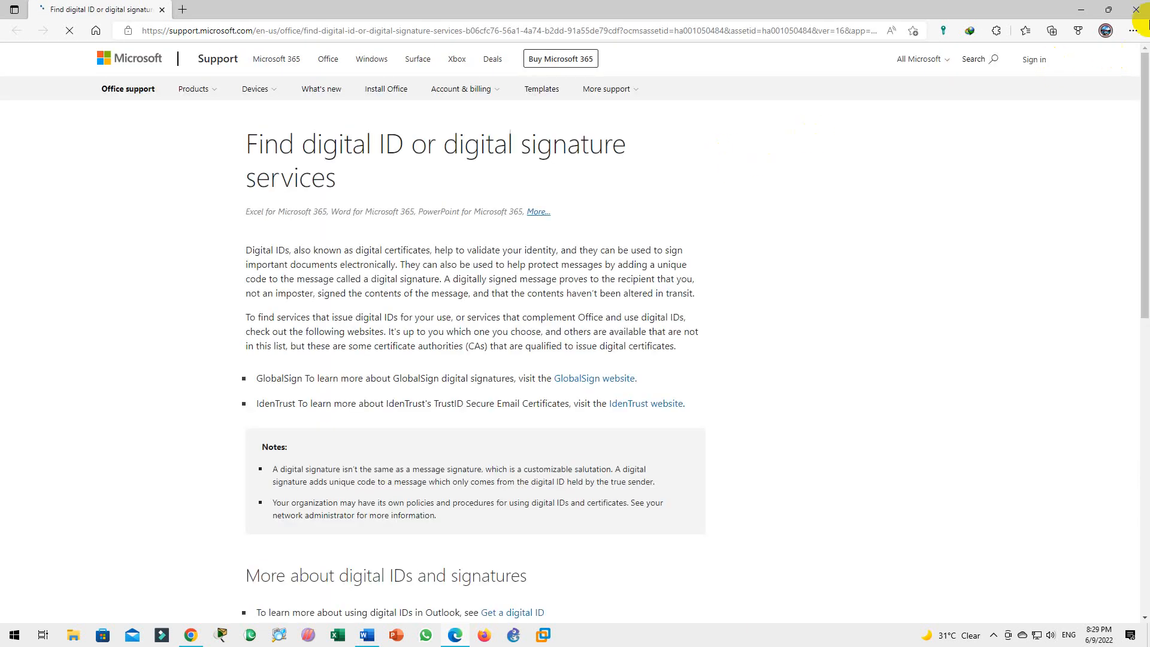
pyautogui.click(1136, 10)
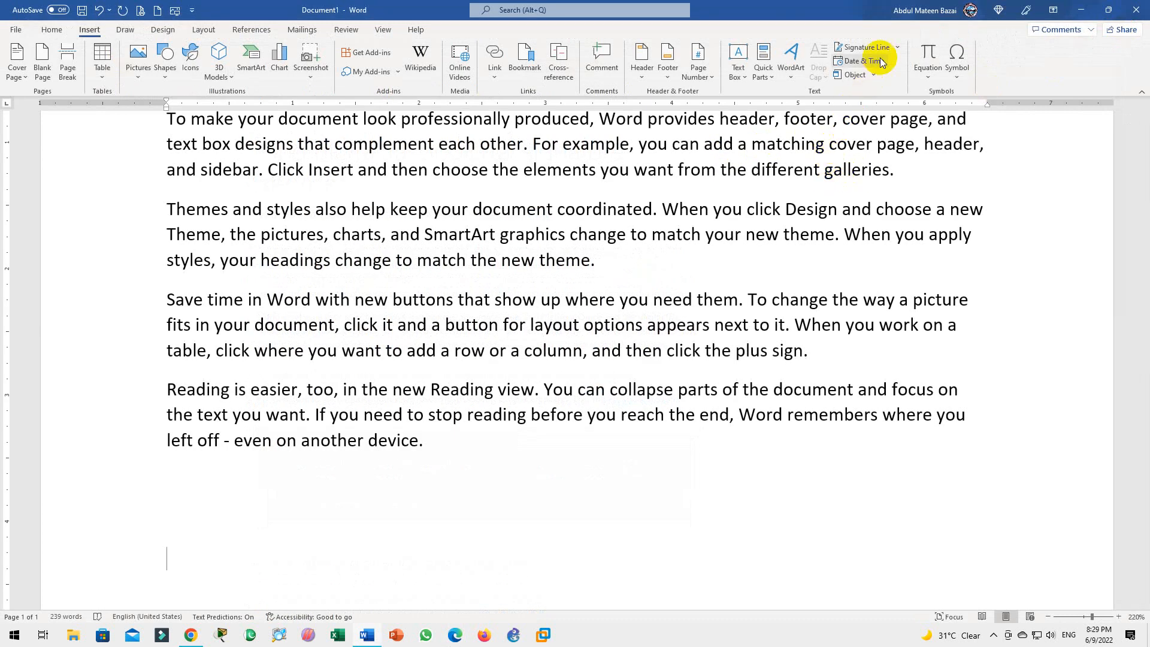
# Insert a Microsoft Office signature line with the signer's name, title Director and the signer's e-mail
pyautogui.click(897, 47)
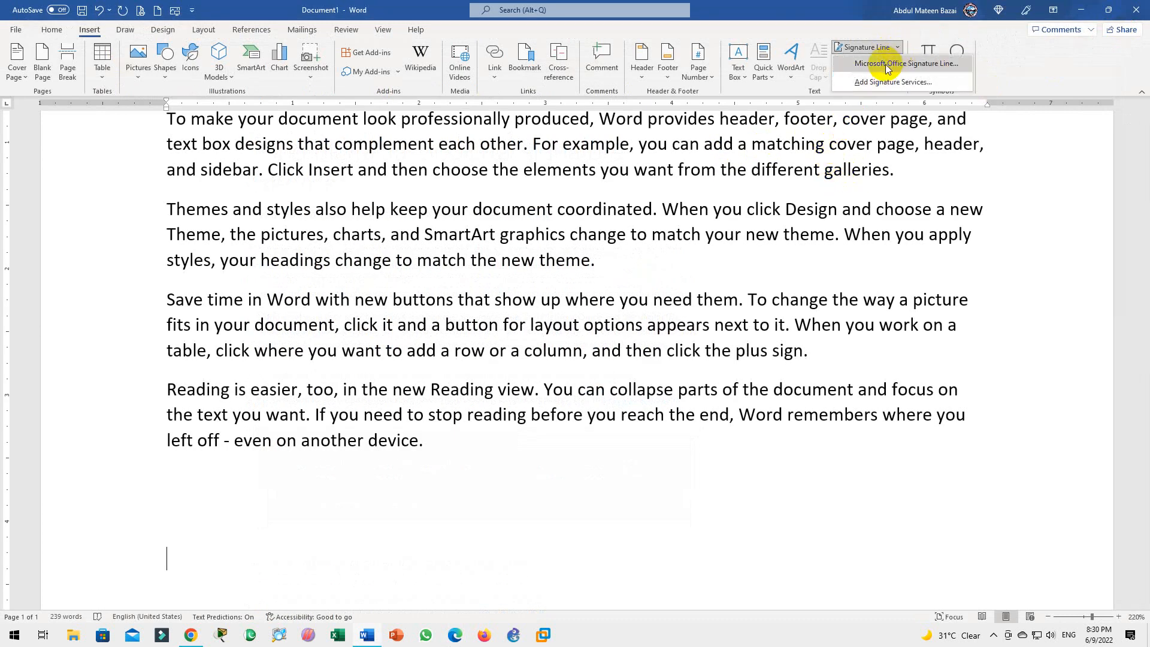
pyautogui.click(887, 64)
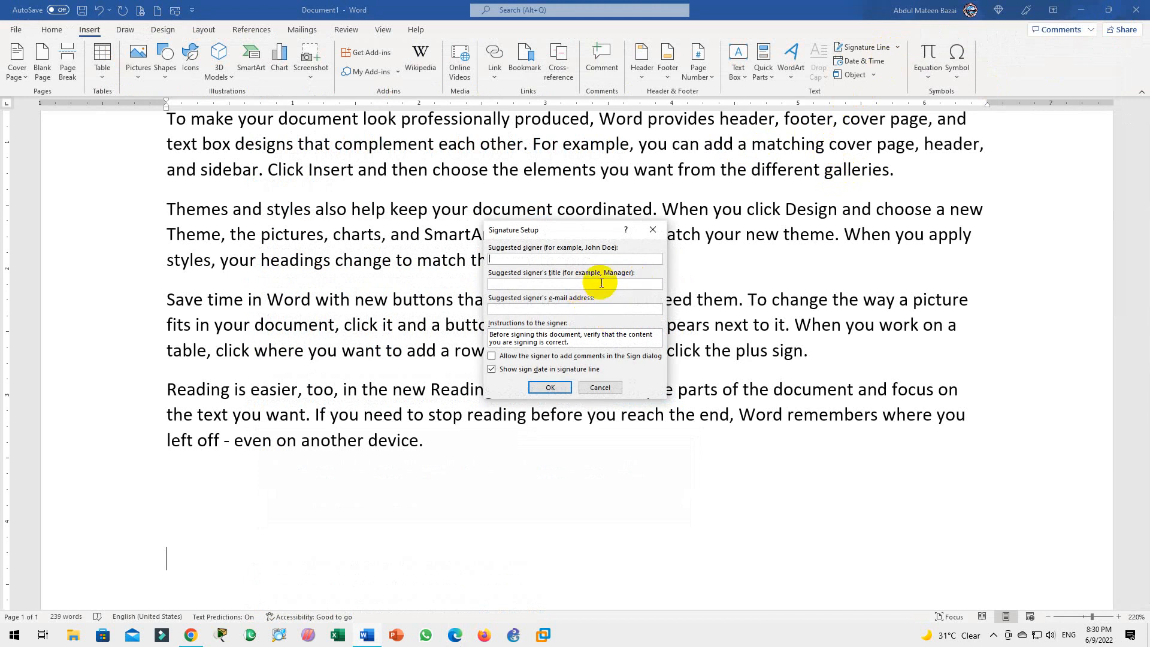
pyautogui.write('Selah')
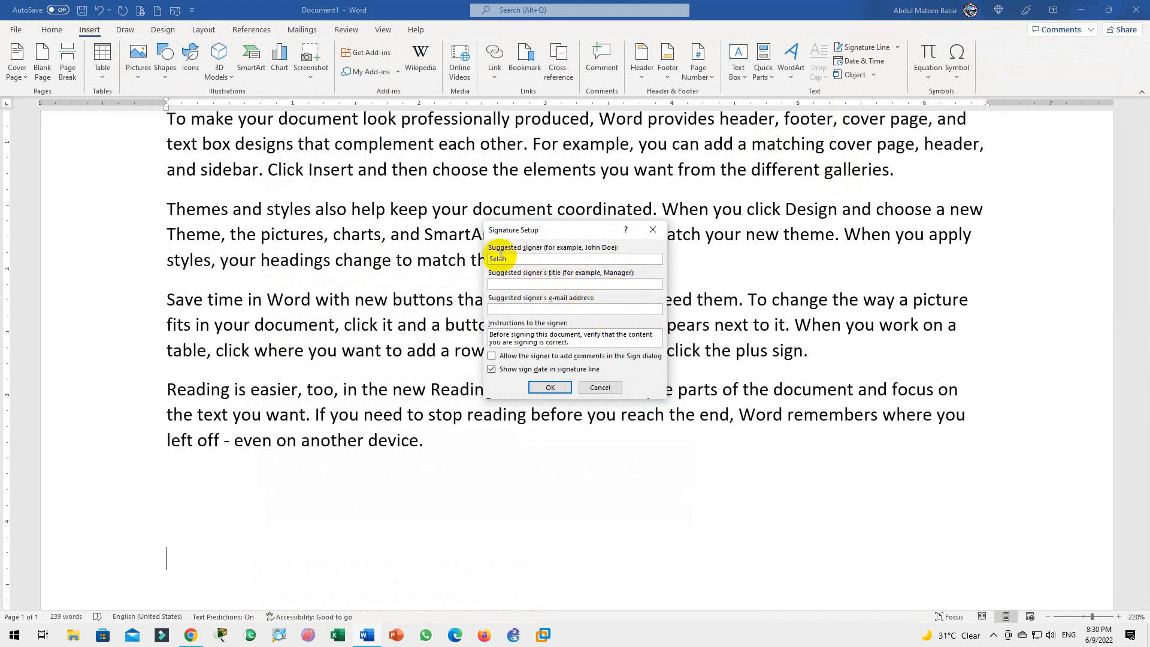
pyautogui.click(527, 283)
pyautogui.write('Director')
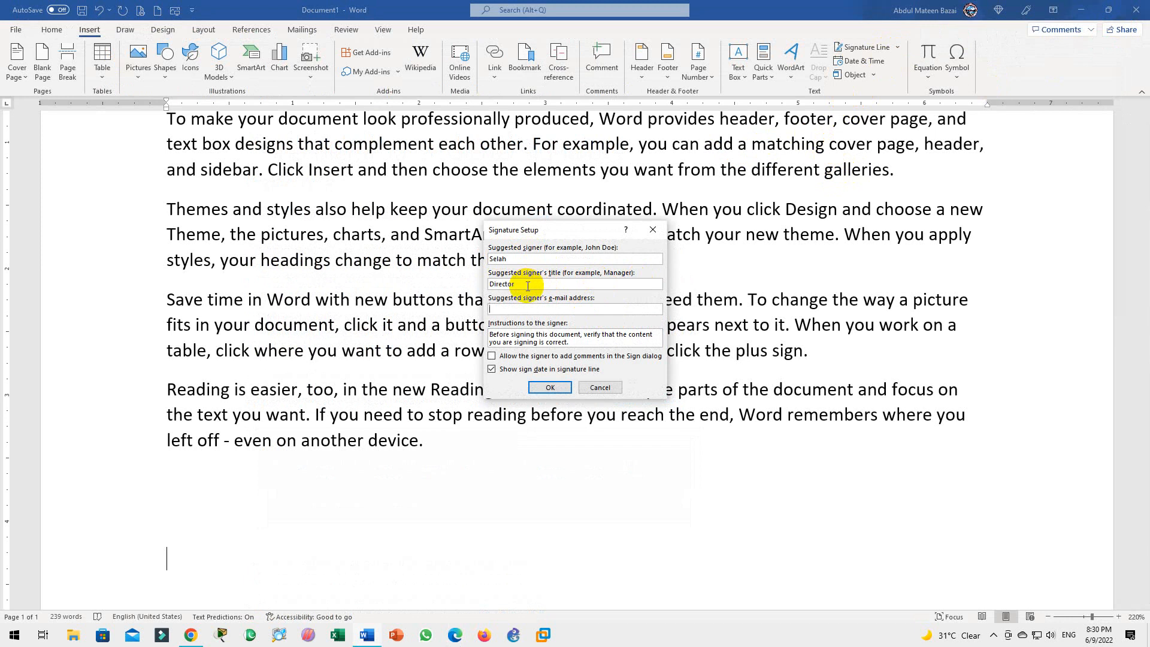
pyautogui.press('Tab')
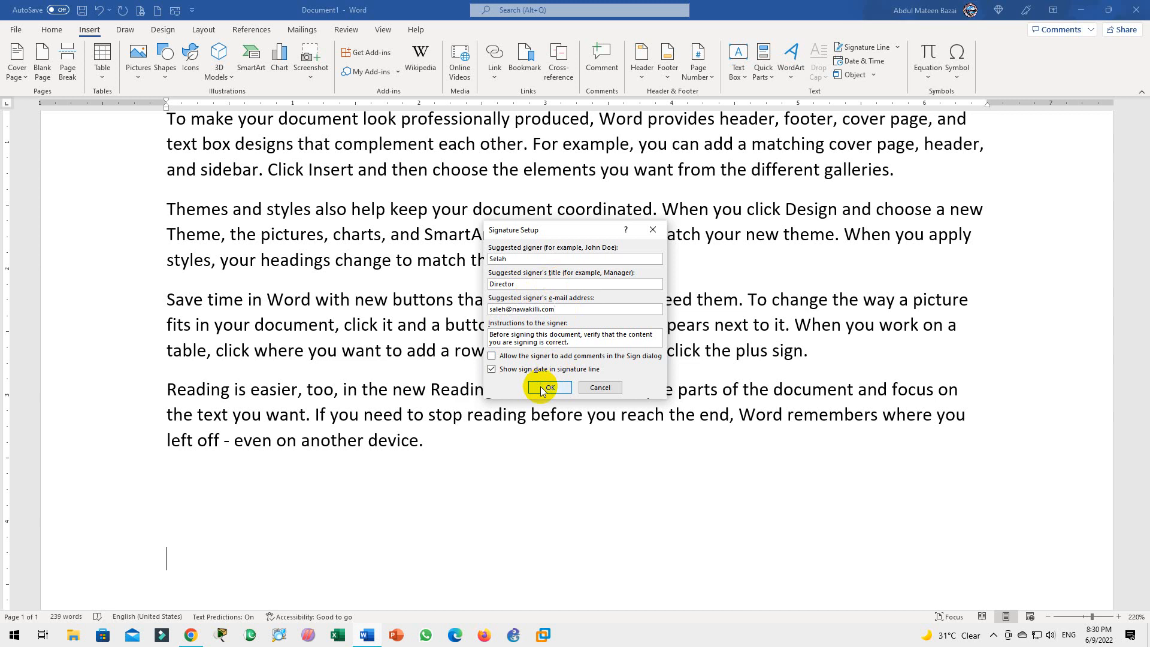
pyautogui.click(563, 388)
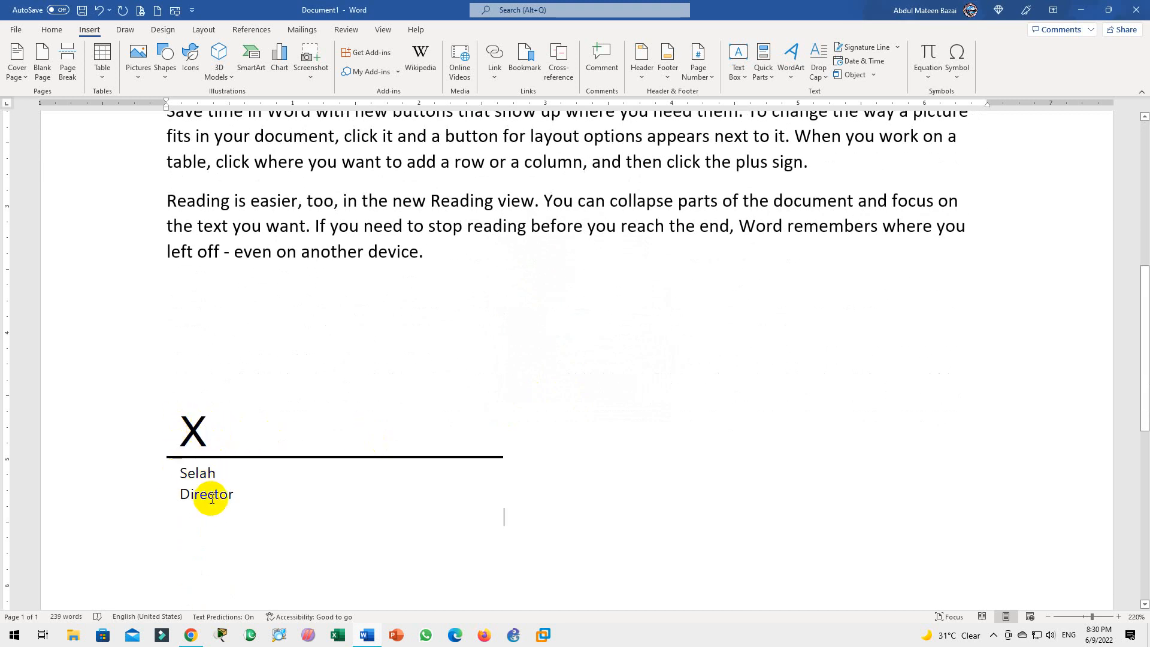
pyautogui.click(264, 433)
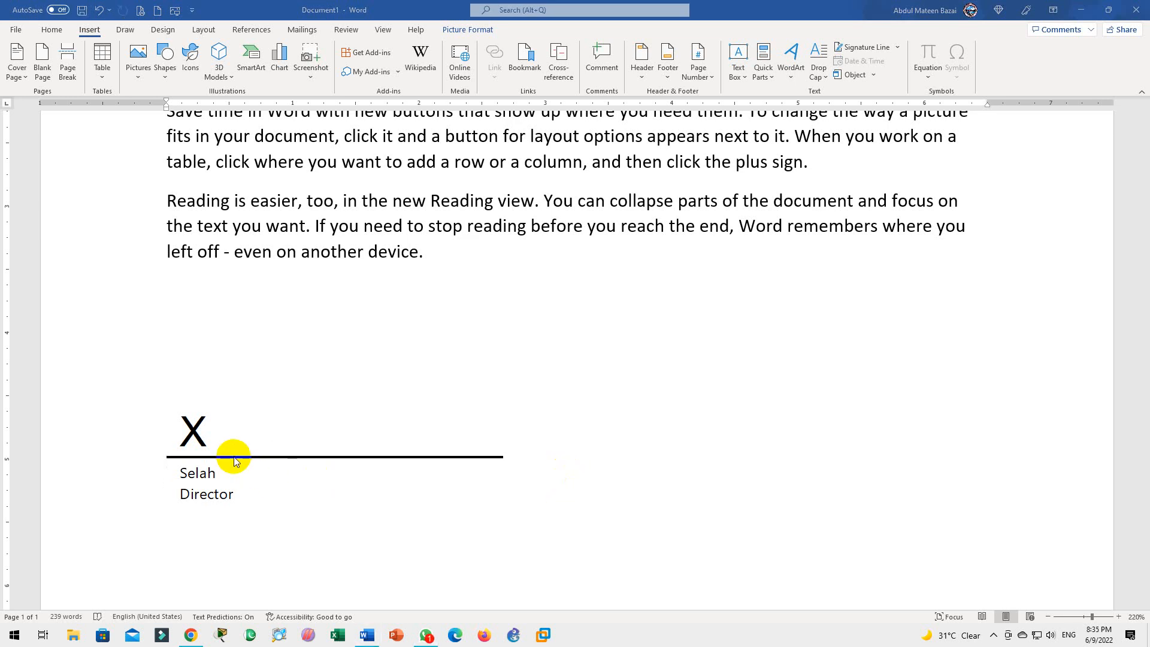
pyautogui.click(234, 461)
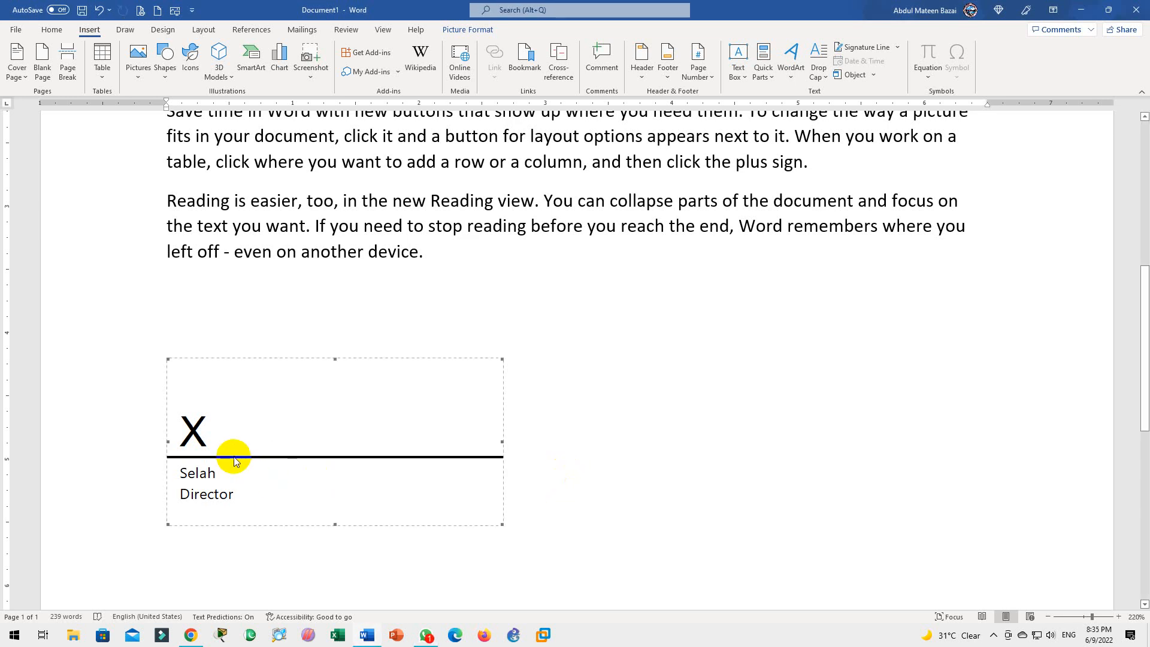
pyautogui.click(548, 444)
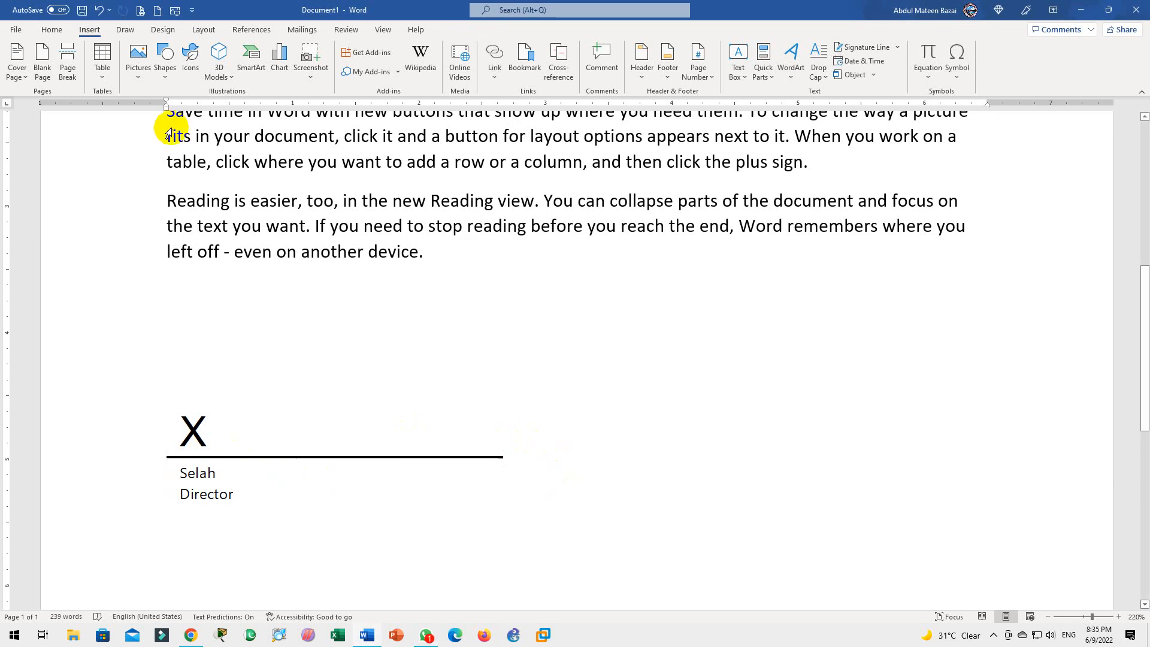
# Draw a straight horizontal line to the right of the signature line
pyautogui.click(164, 57)
pyautogui.click(172, 107)
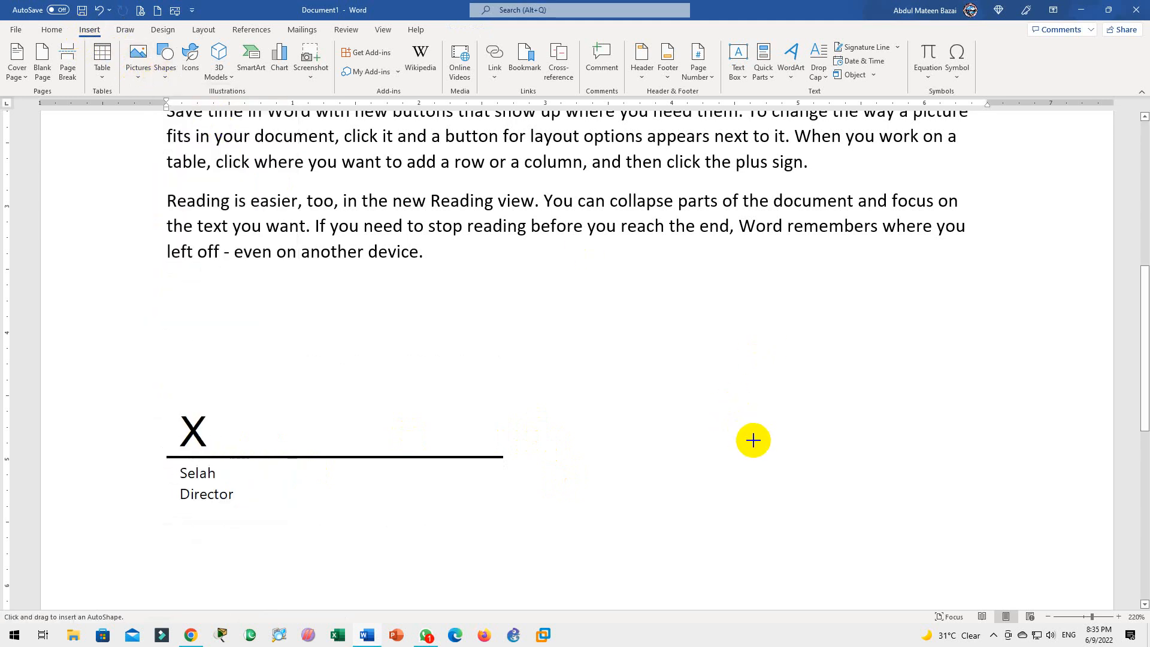
pyautogui.moveTo(755, 450); pyautogui.dragTo(1024, 449)
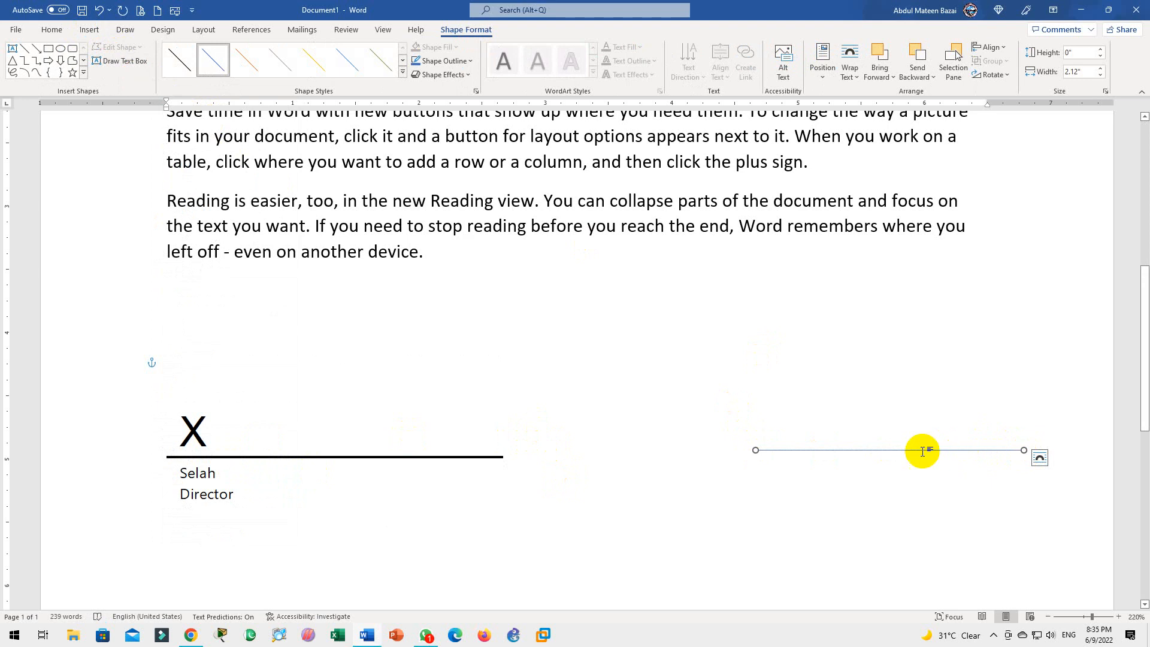
# Give the new line a 2¼ pt weight and a black outline colour
pyautogui.click(469, 66)
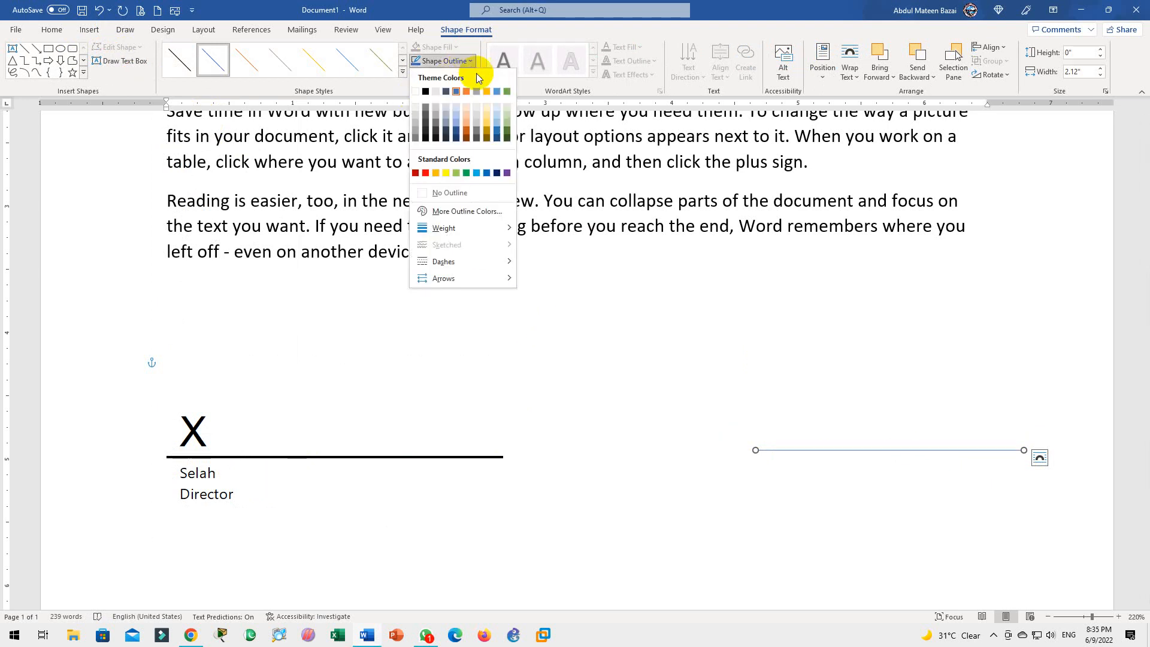
pyautogui.moveTo(462, 231)
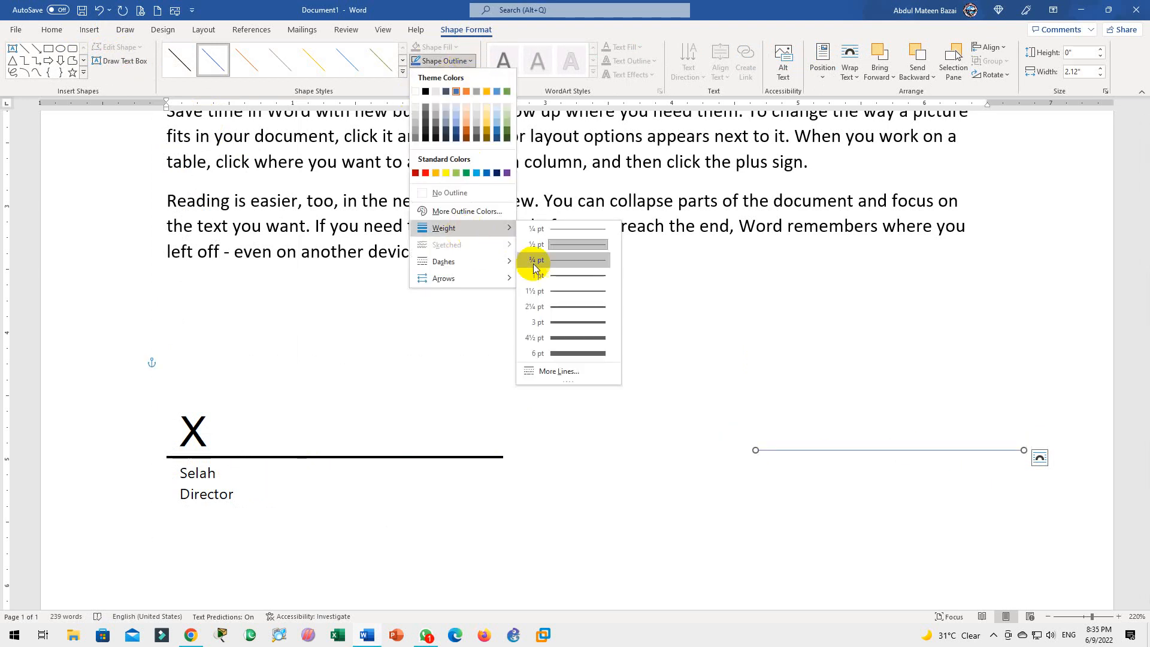
pyautogui.click(559, 312)
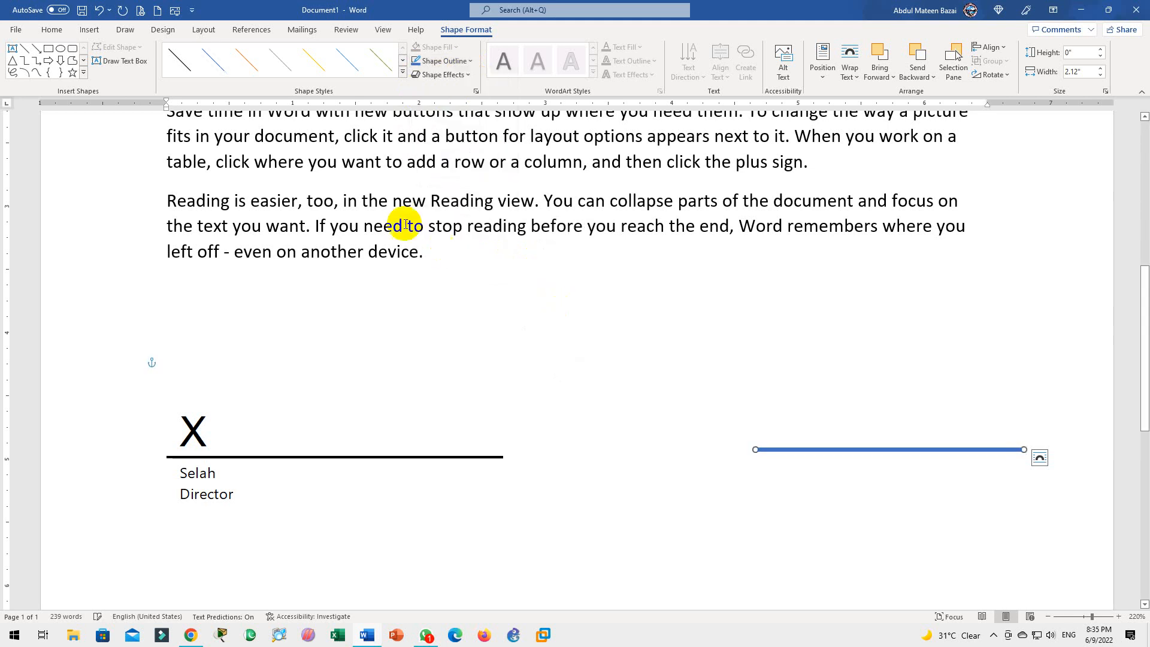
pyautogui.click(457, 62)
pyautogui.click(427, 92)
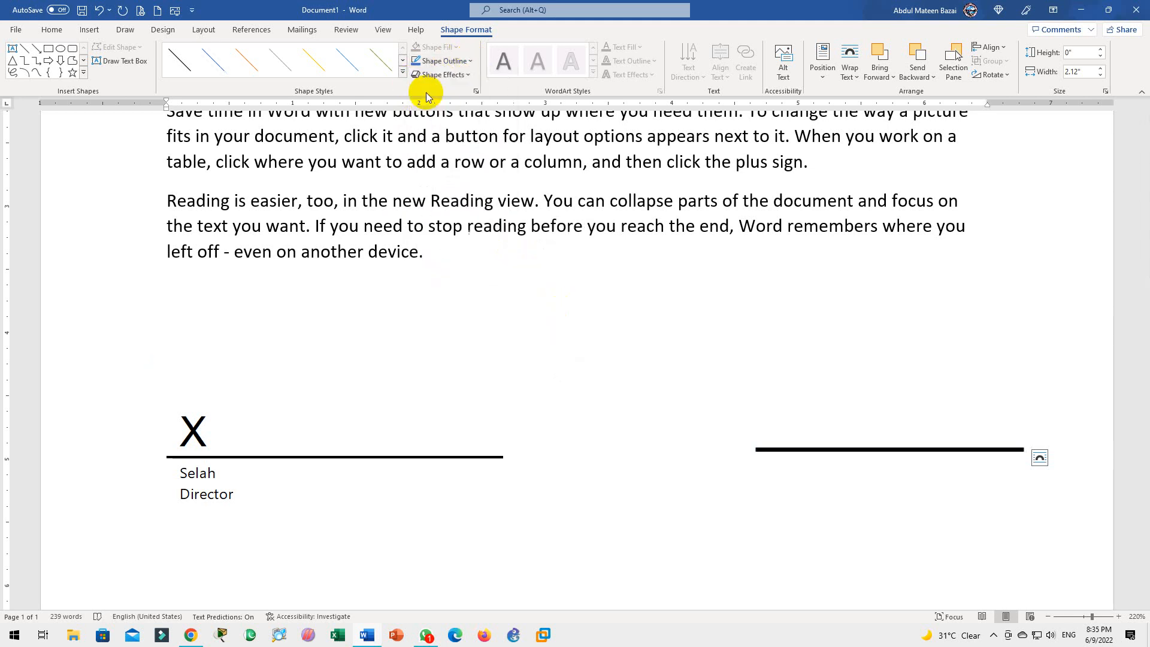
pyautogui.click(774, 470)
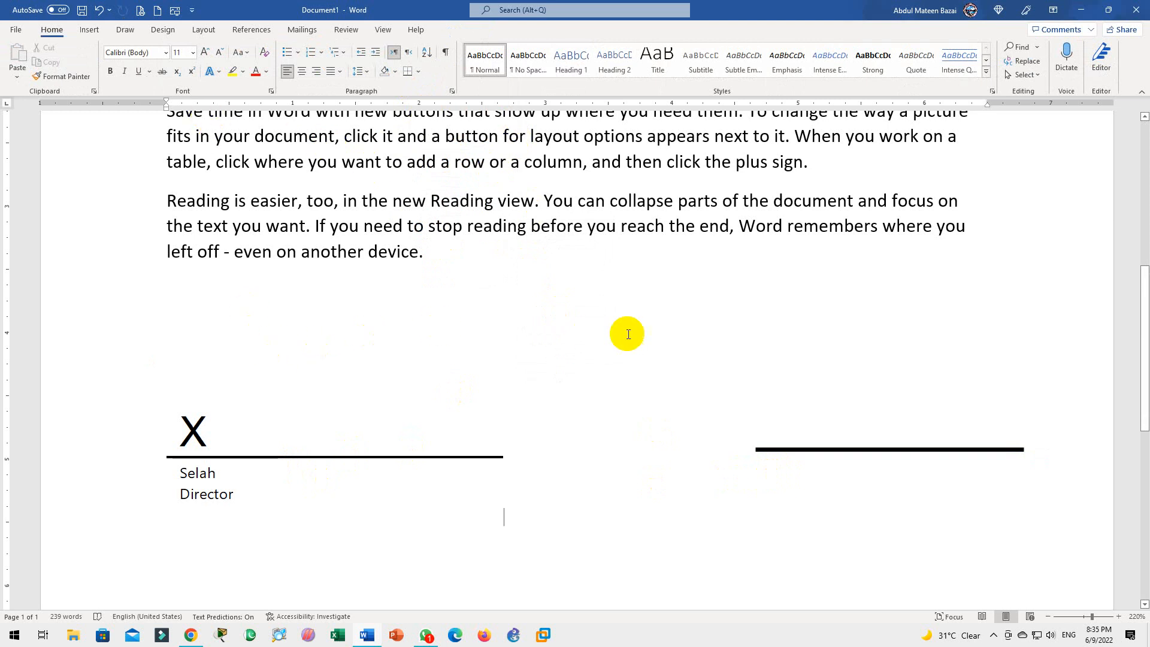
# Insert a simple text box with the signer's name on one line and Director below
pyautogui.press('Return')
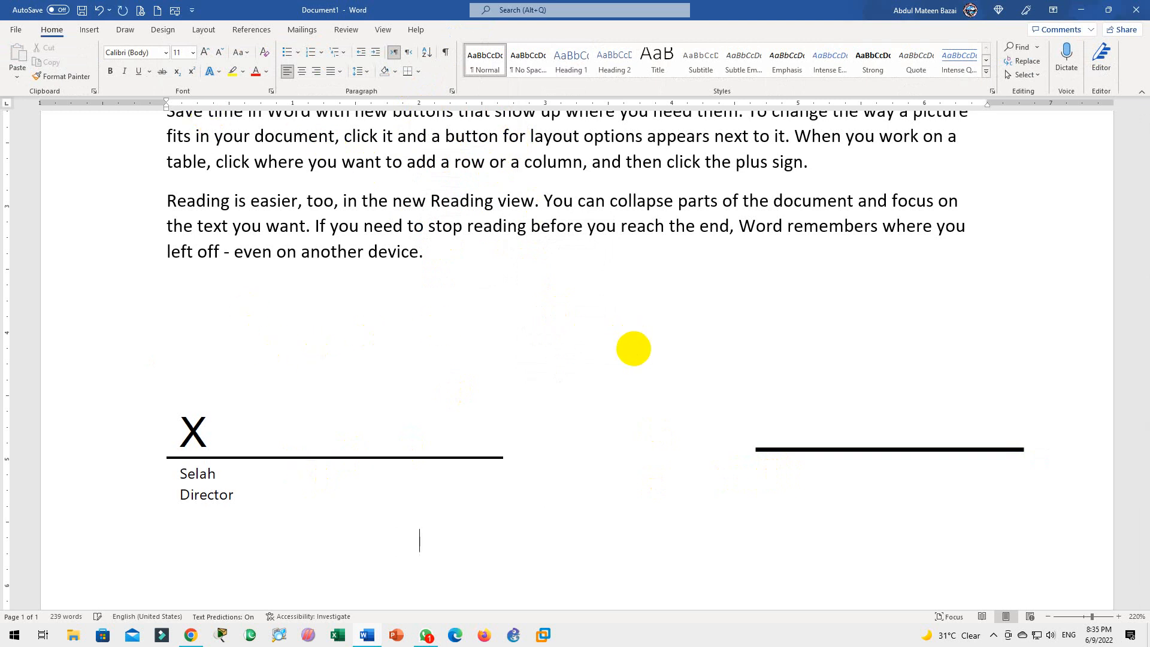
pyautogui.rightClick(785, 471)
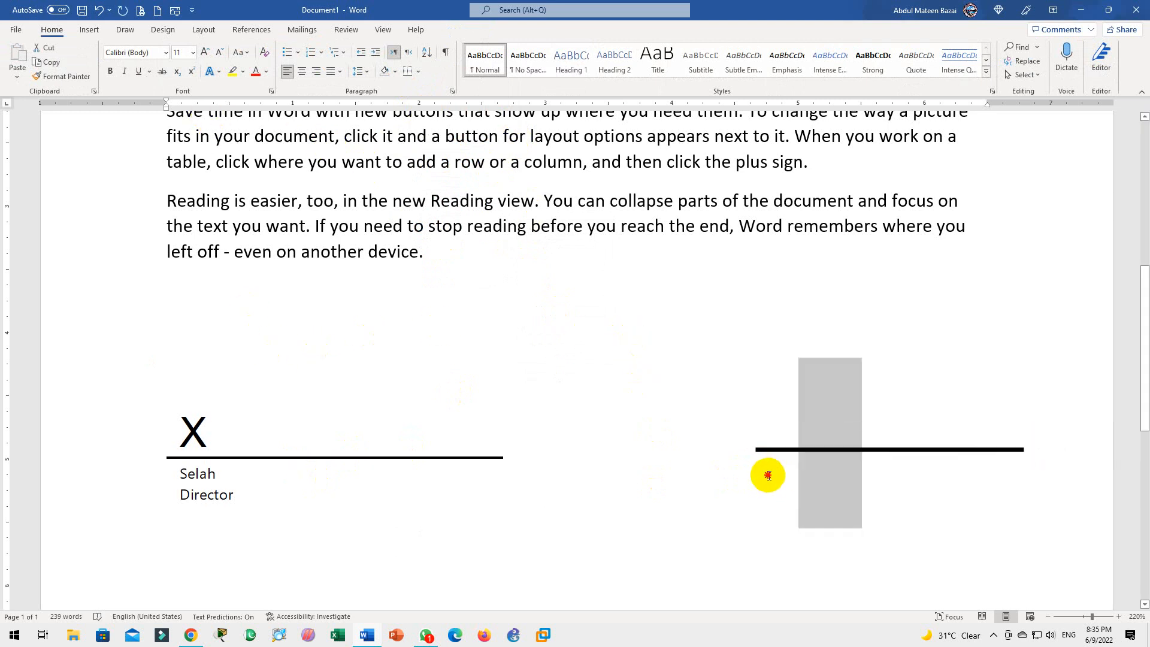
pyautogui.click(778, 470)
pyautogui.click(89, 29)
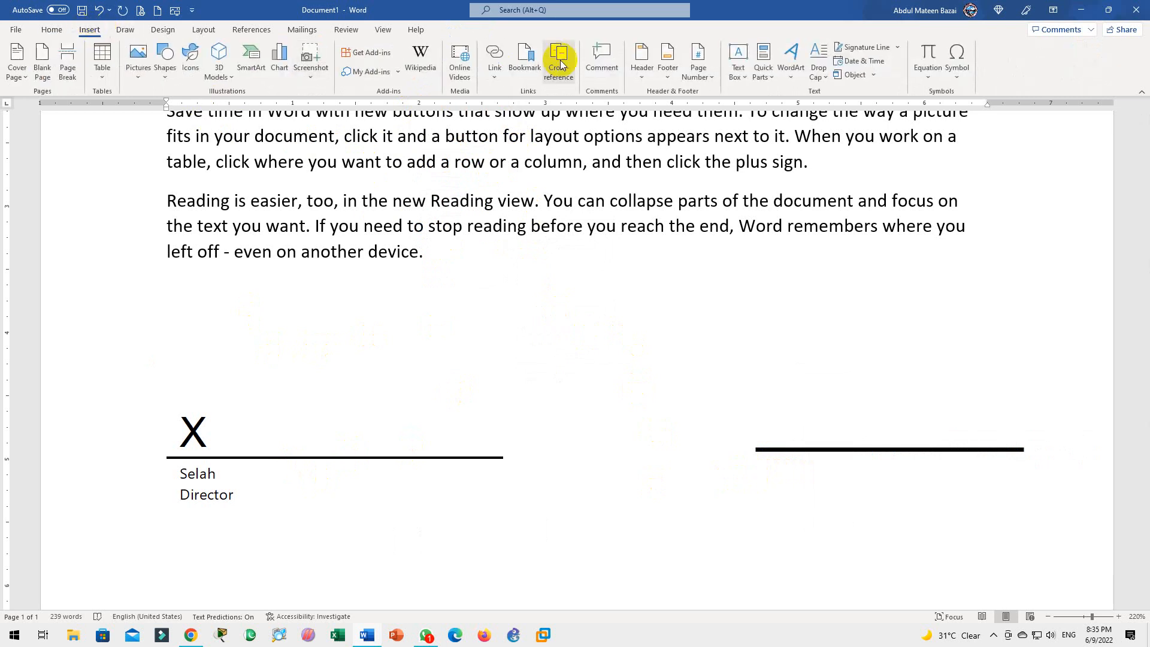
pyautogui.click(735, 76)
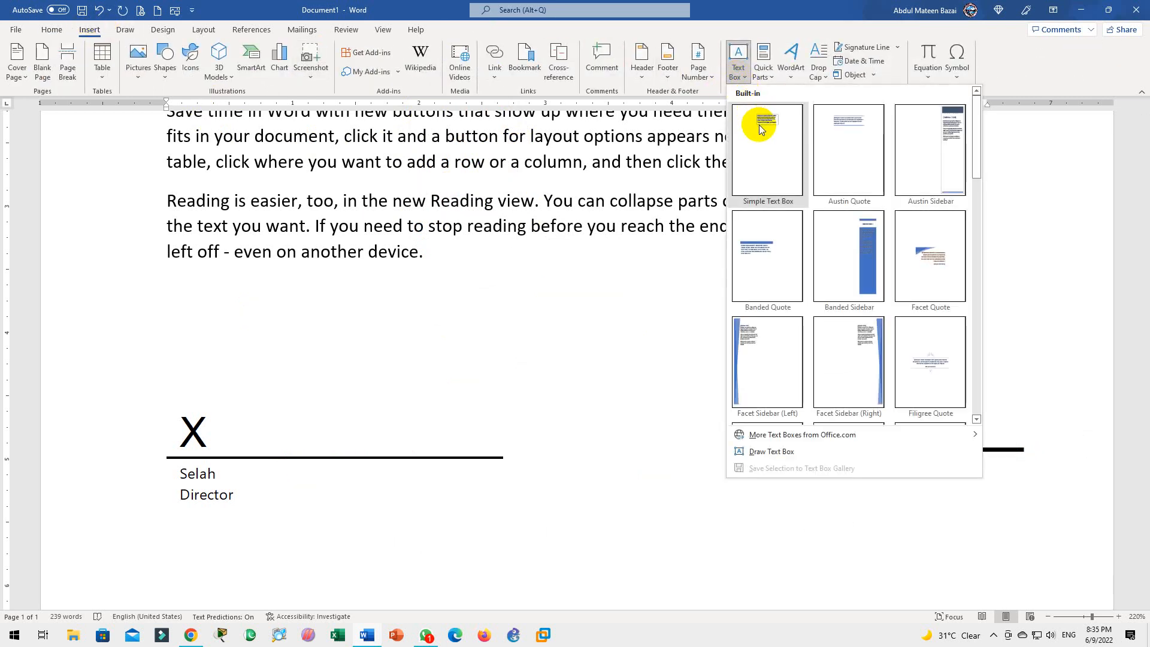
pyautogui.click(759, 125)
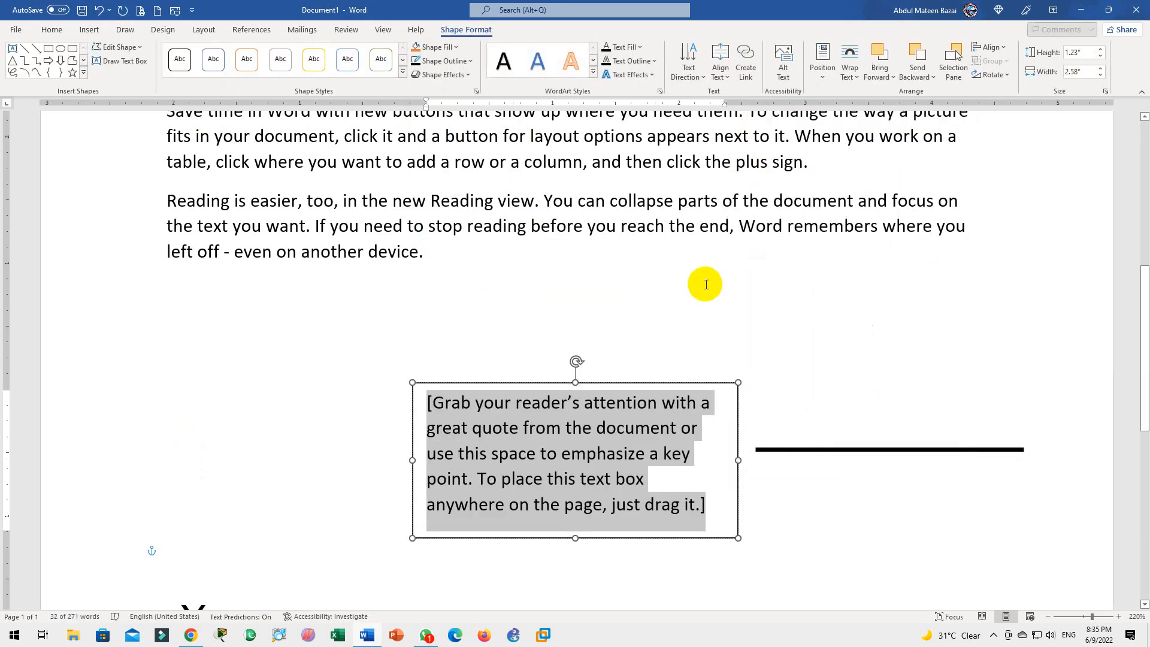
pyautogui.write('Saleh')
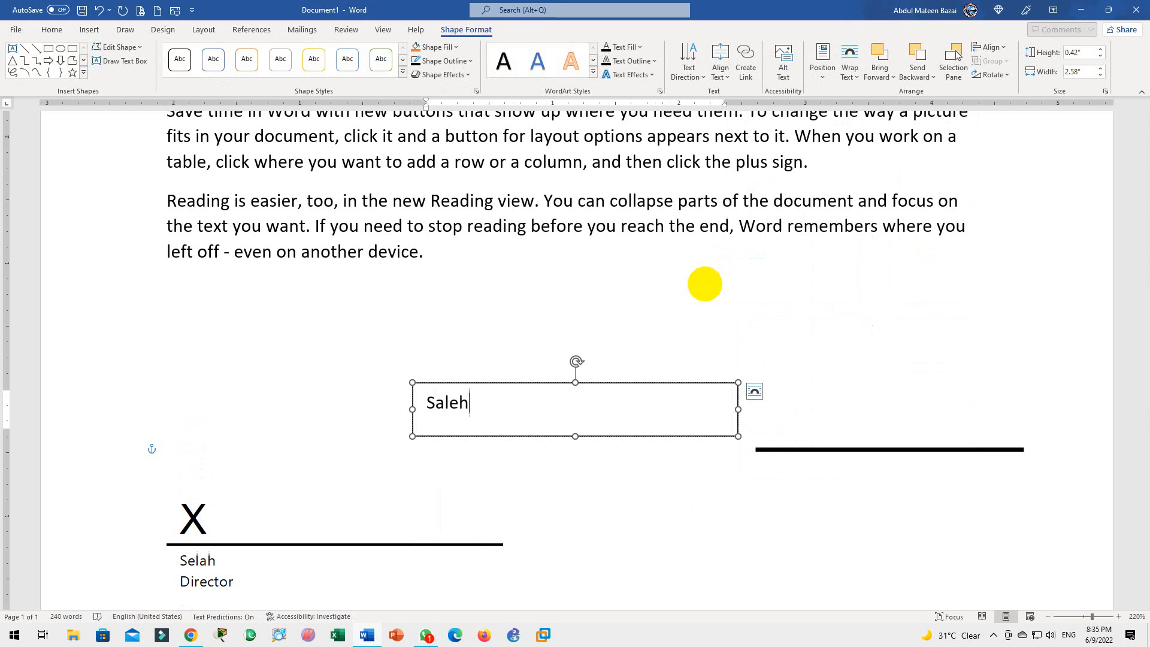
pyautogui.press('Return')
pyautogui.write('Directr')
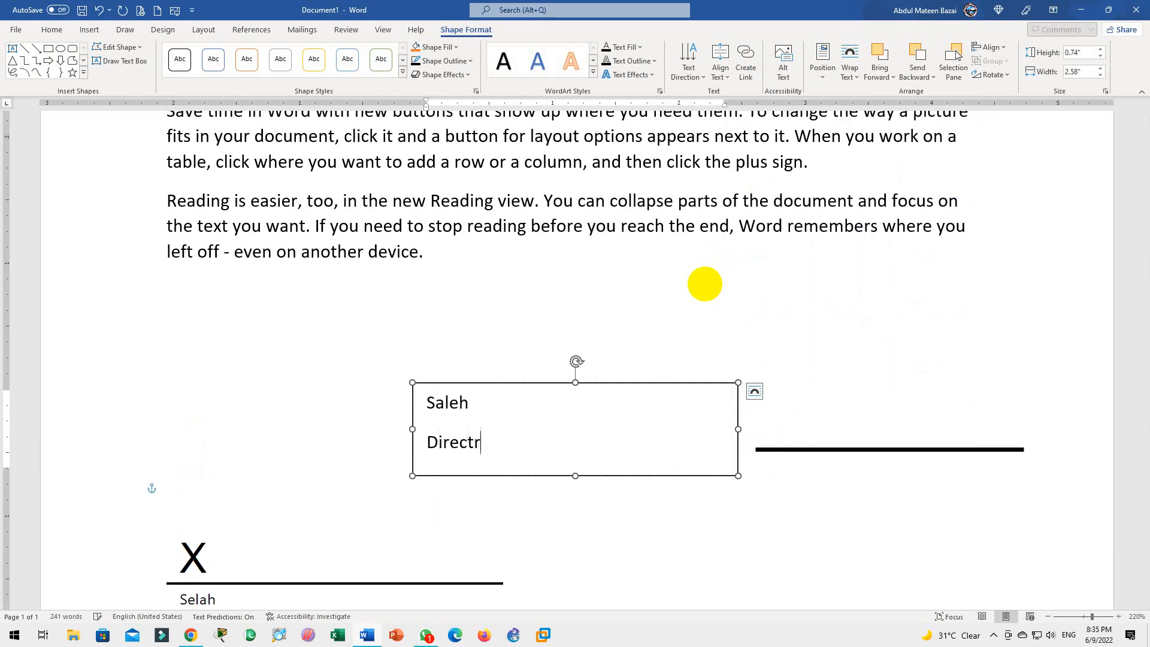
pyautogui.press('BackSpace')
pyautogui.write('or')
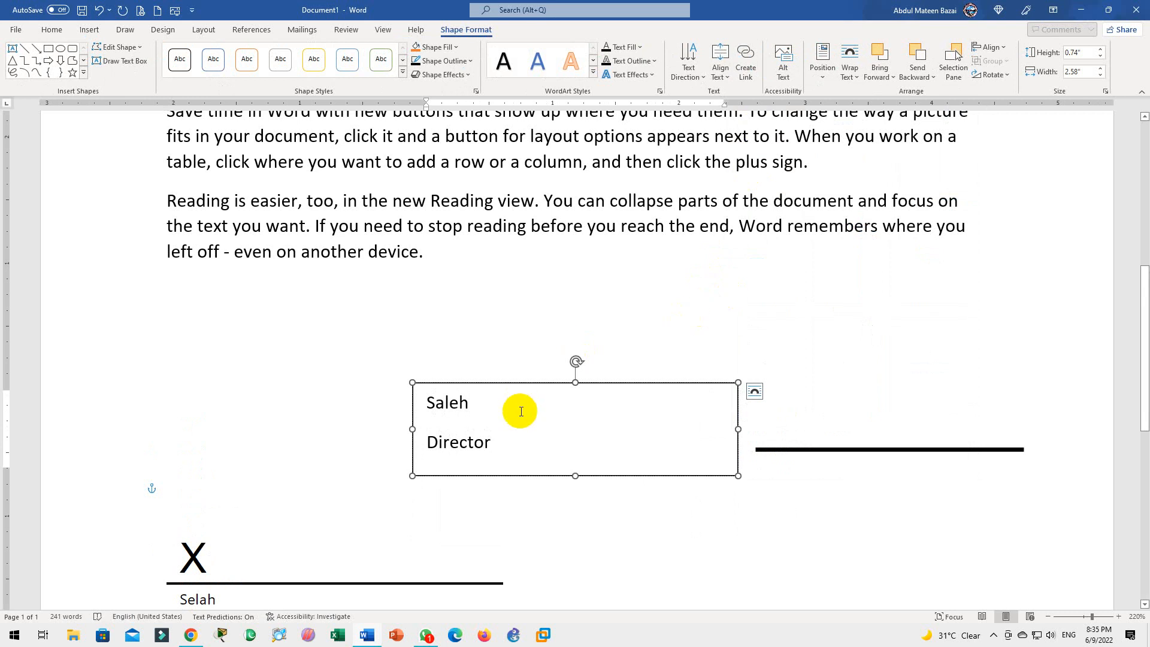
# Make the text box single-spaced (1.0) with no outline
pyautogui.moveTo(487, 446); pyautogui.dragTo(411, 364)
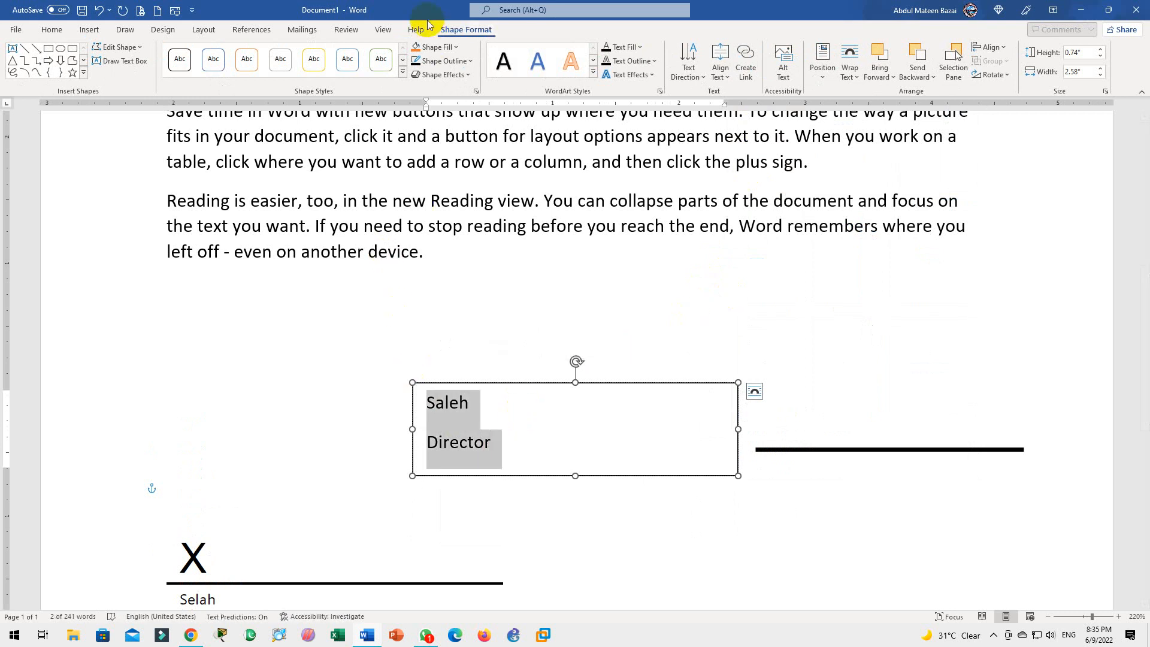
pyautogui.click(51, 29)
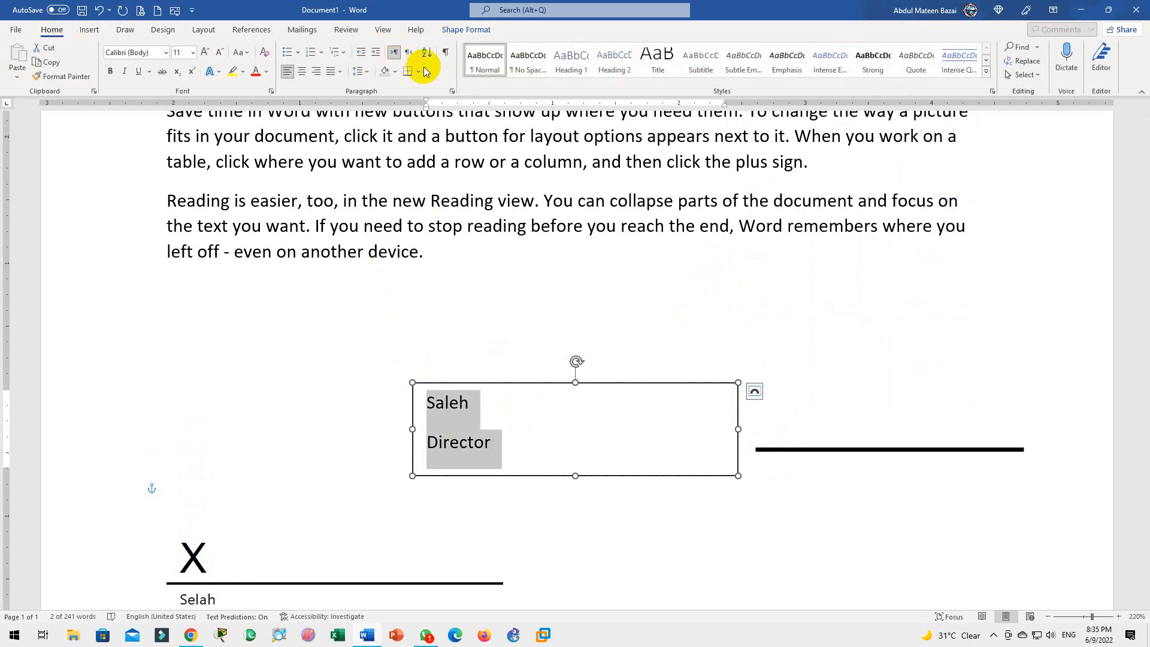
pyautogui.click(367, 71)
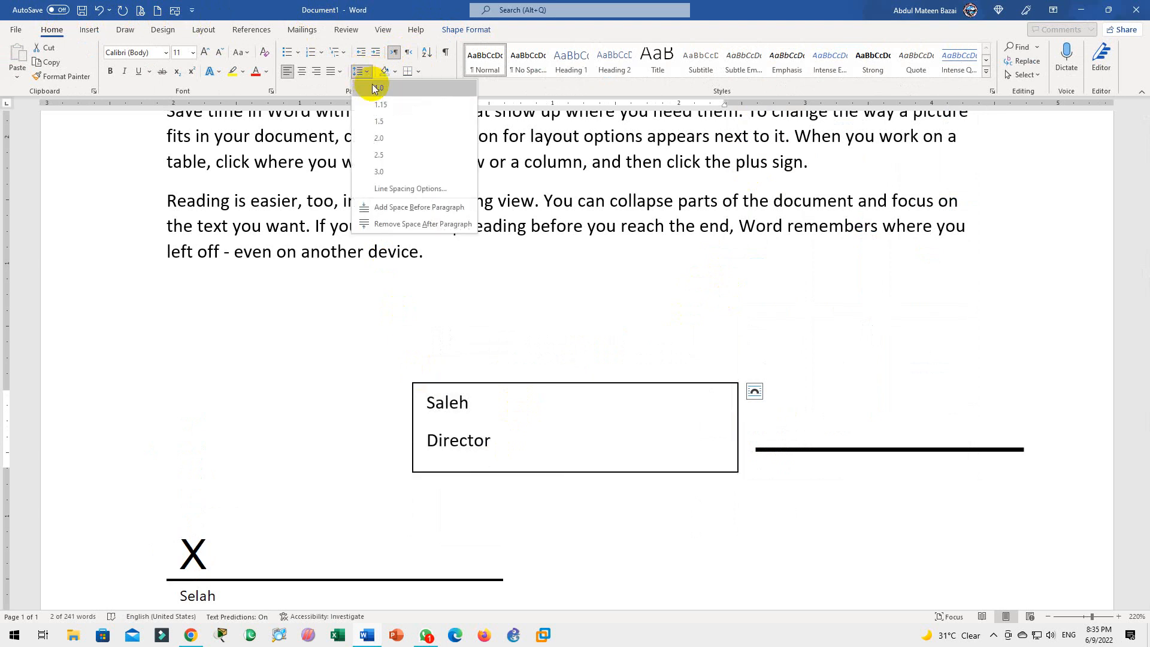
pyautogui.click(371, 88)
pyautogui.click(454, 33)
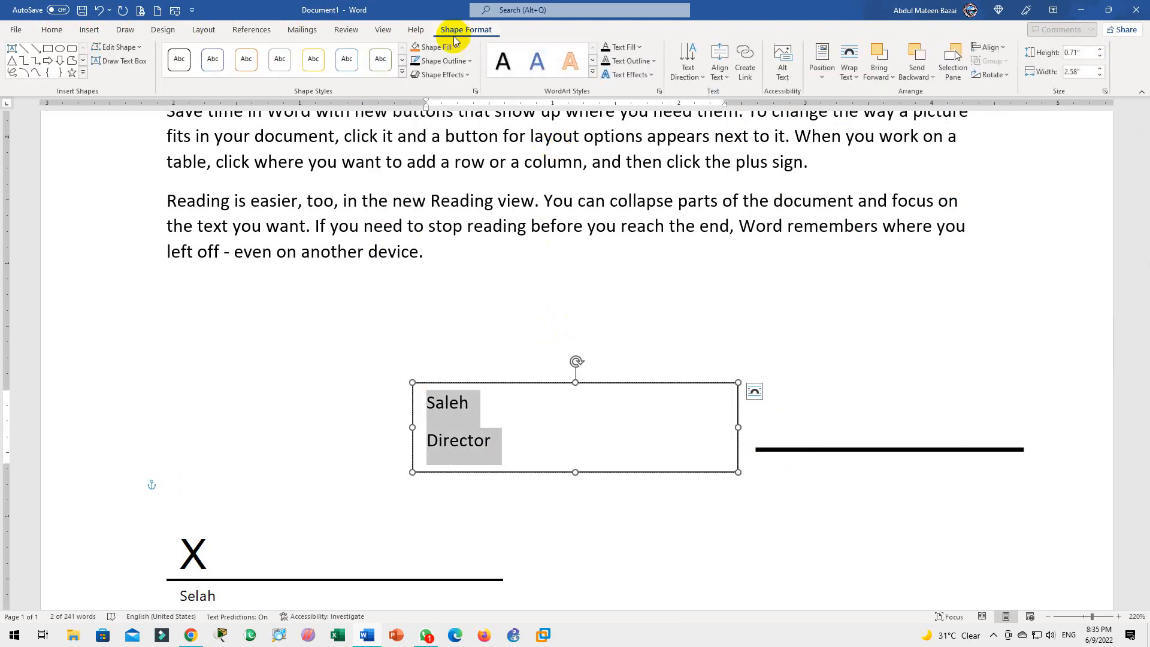
pyautogui.click(443, 61)
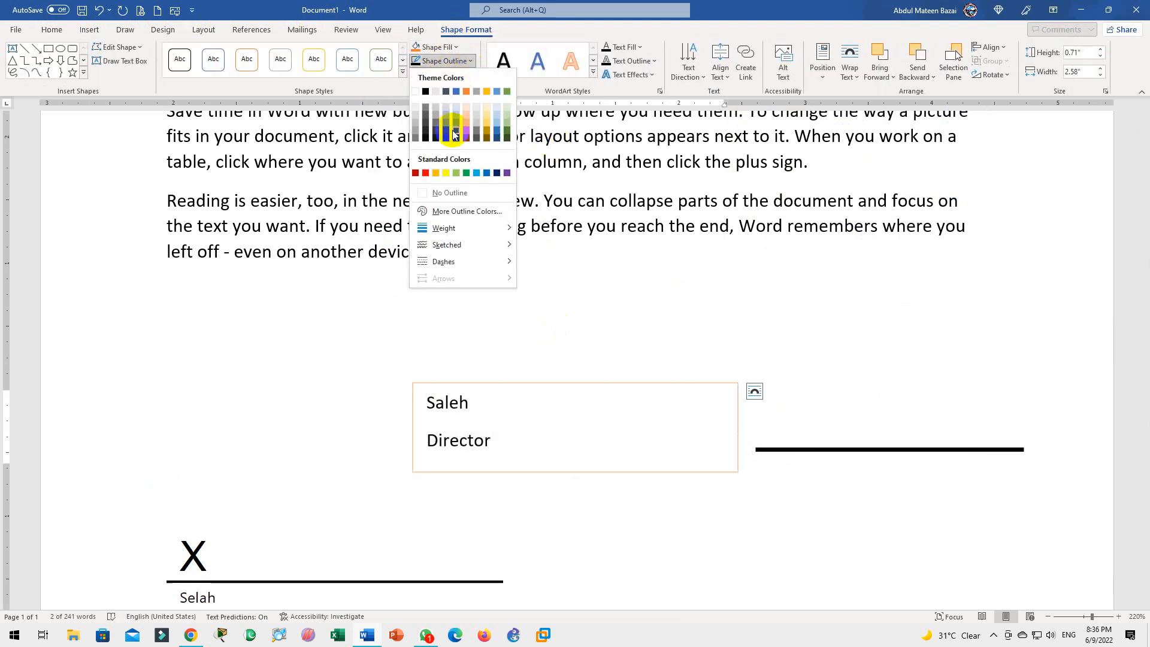
pyautogui.click(420, 192)
# Move the text box under the right signature line and delete the old X signature block
pyautogui.moveTo(501, 385); pyautogui.dragTo(844, 461)
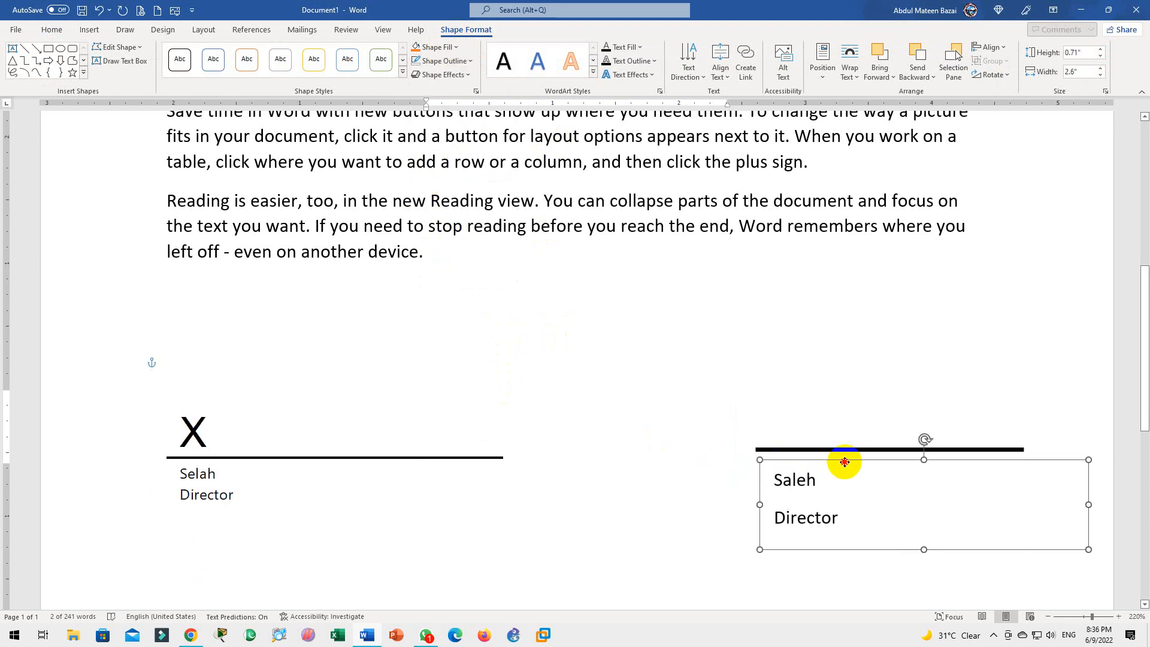
pyautogui.click(677, 500)
pyautogui.click(427, 458)
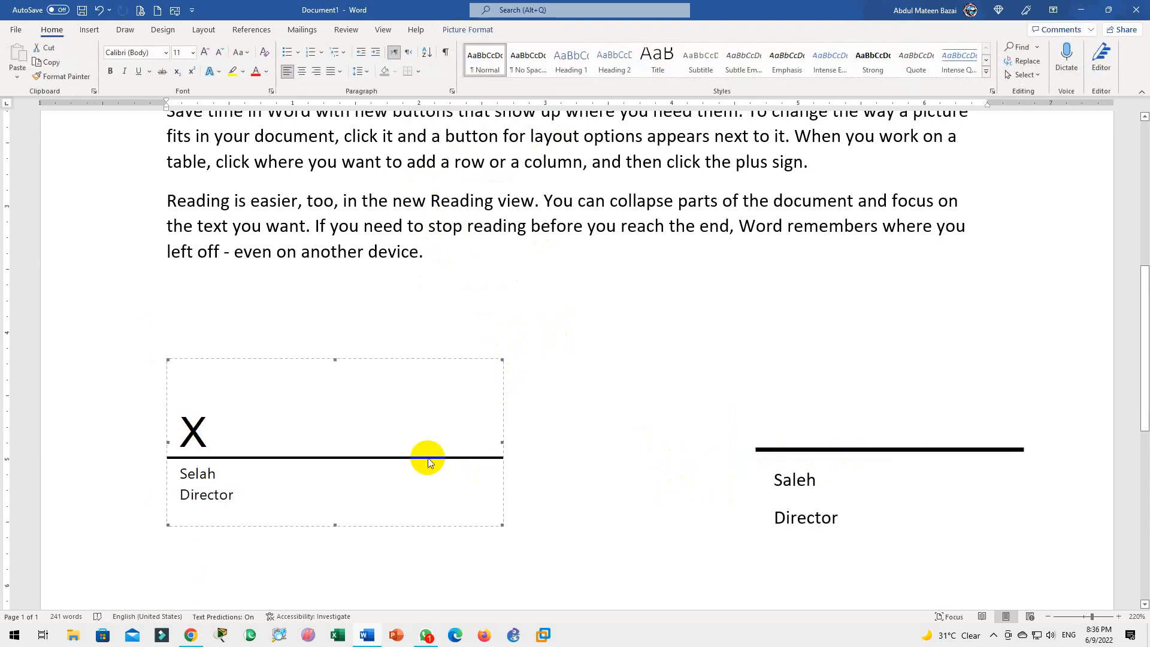
pyautogui.press('Delete')
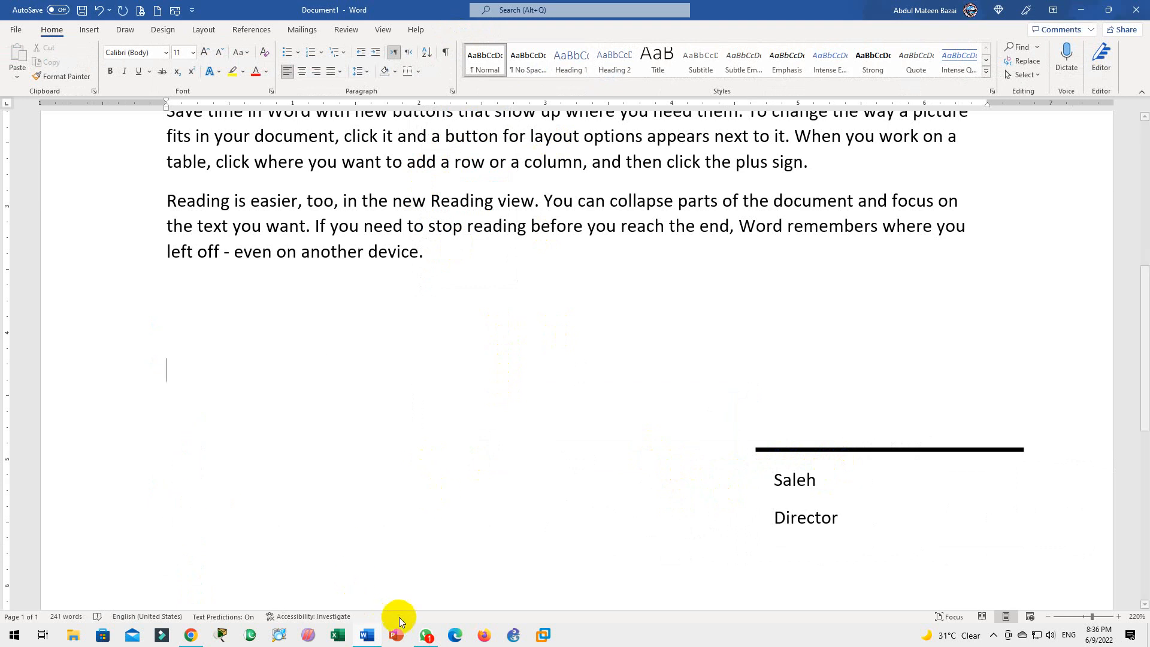
pyautogui.click(426, 634)
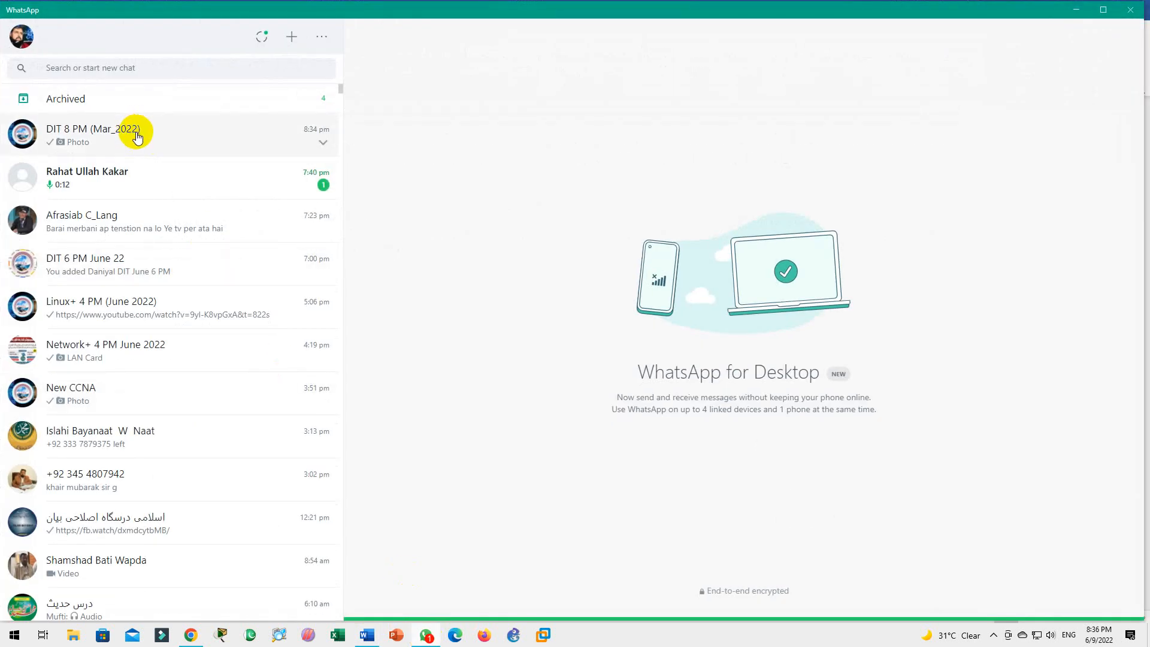
# Download the signature photo from the DIT 8 PM chat to the Desktop as saleh
pyautogui.click(137, 137)
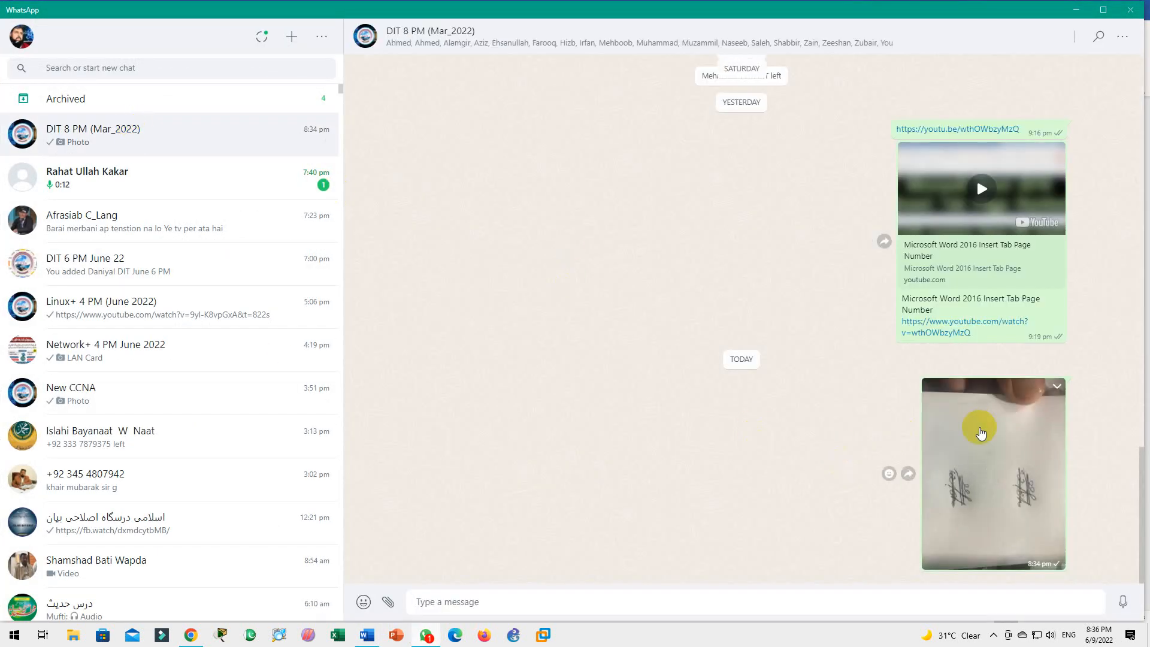
pyautogui.click(980, 432)
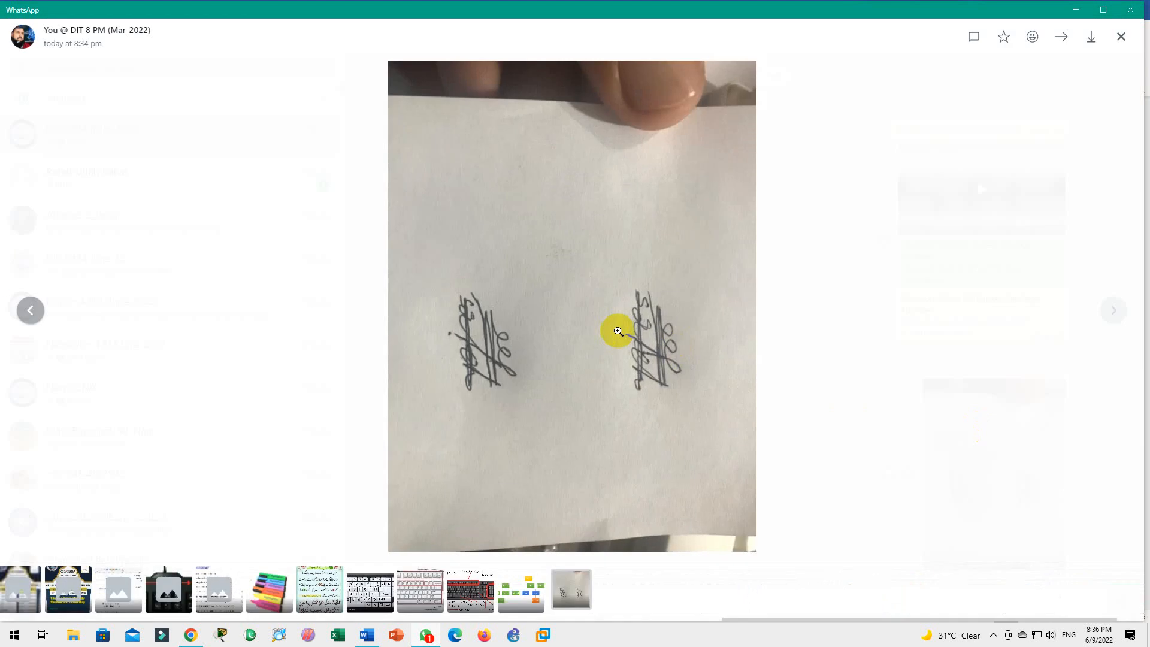
pyautogui.click(1093, 37)
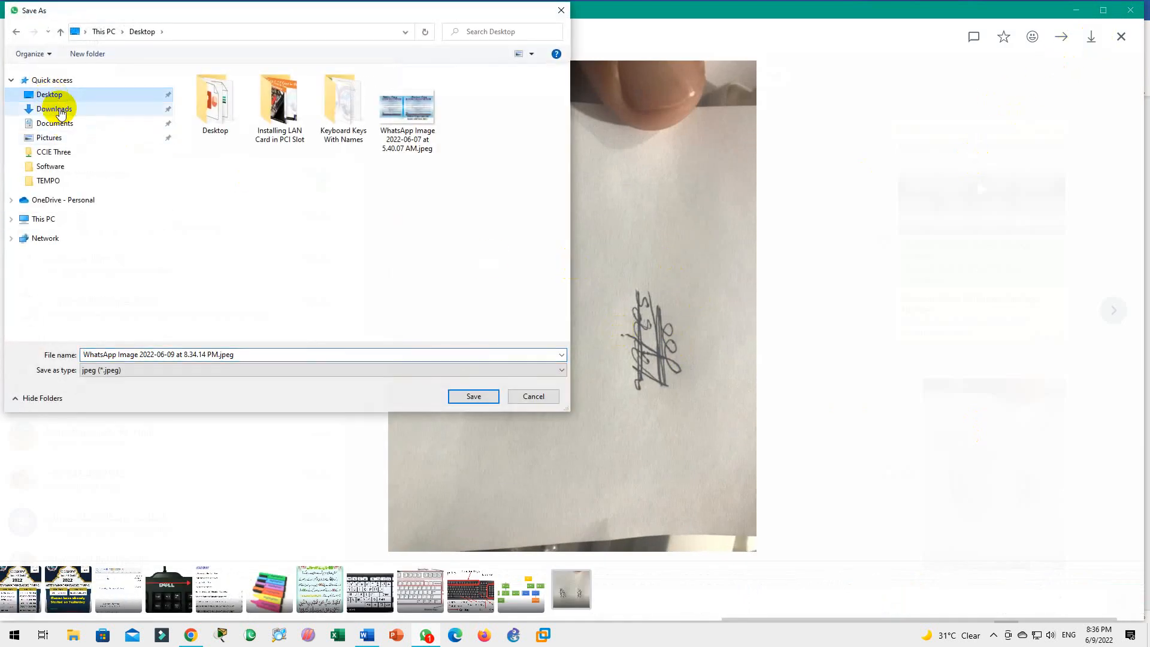
pyautogui.click(228, 354)
pyautogui.hotkey('ctrl', 'a')
pyautogui.write('saleh')
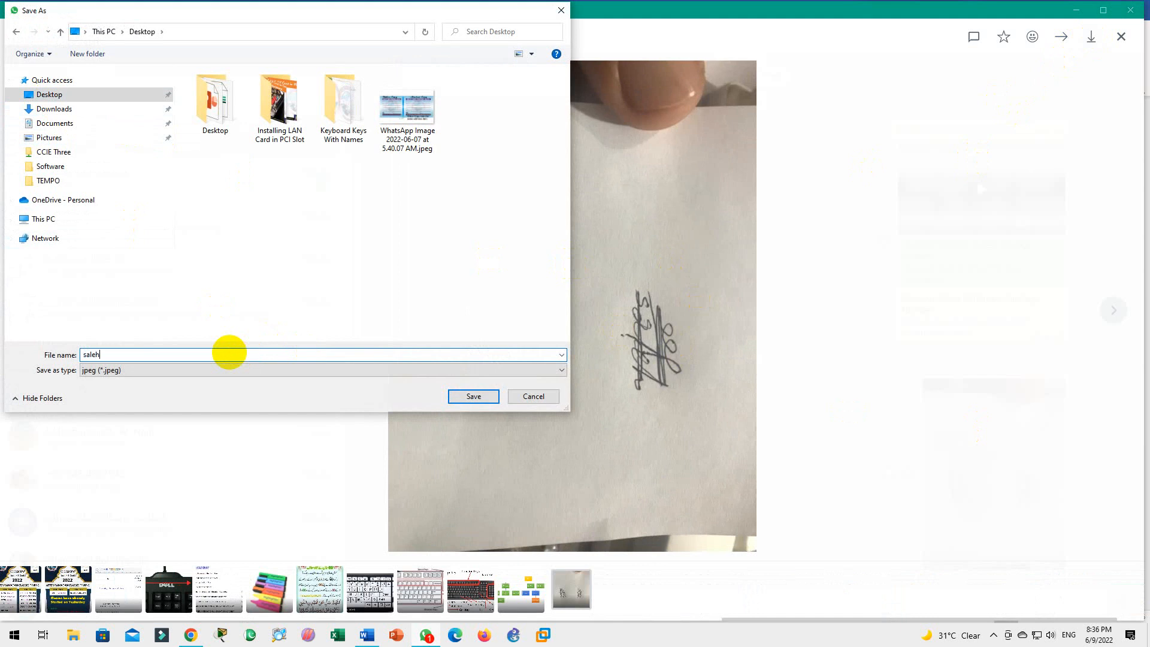
pyautogui.click(467, 397)
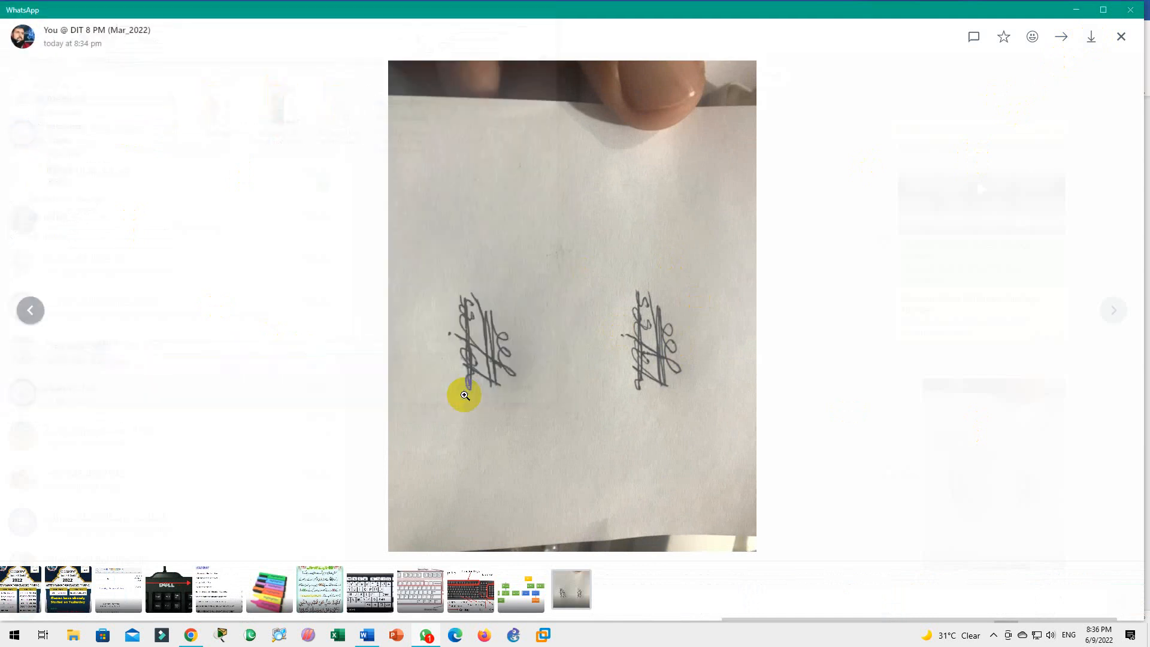
pyautogui.click(1076, 10)
# Refresh the desktop, open saleh.jpeg in Photos and crop it to a single signature
pyautogui.click(1076, 8)
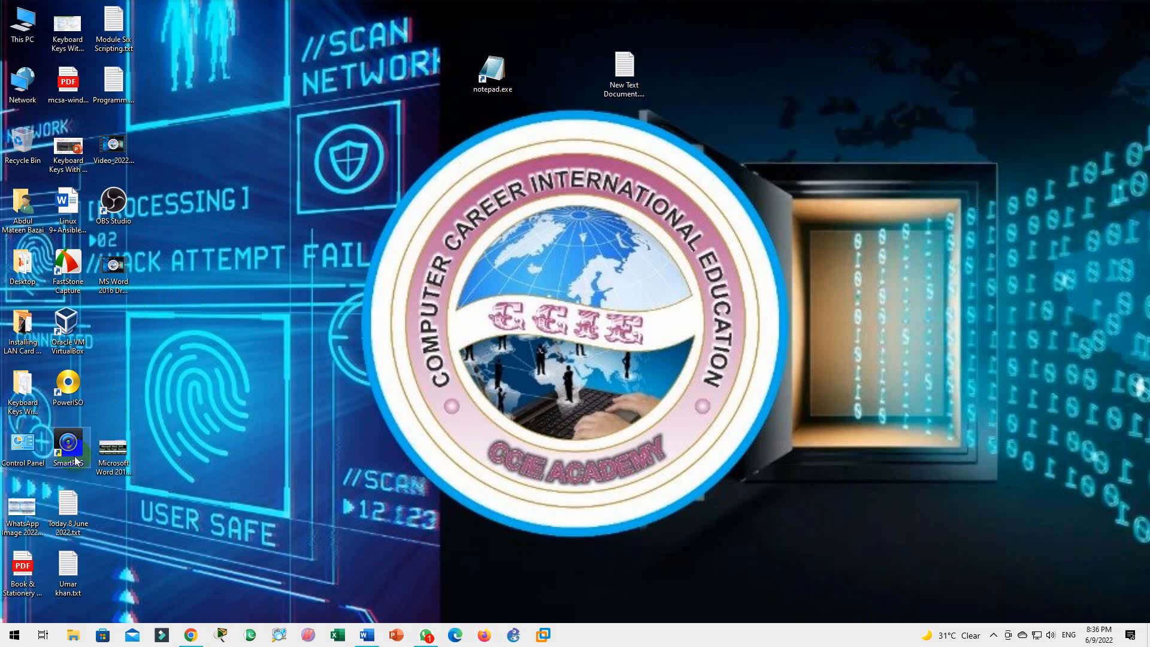
pyautogui.rightClick(234, 352)
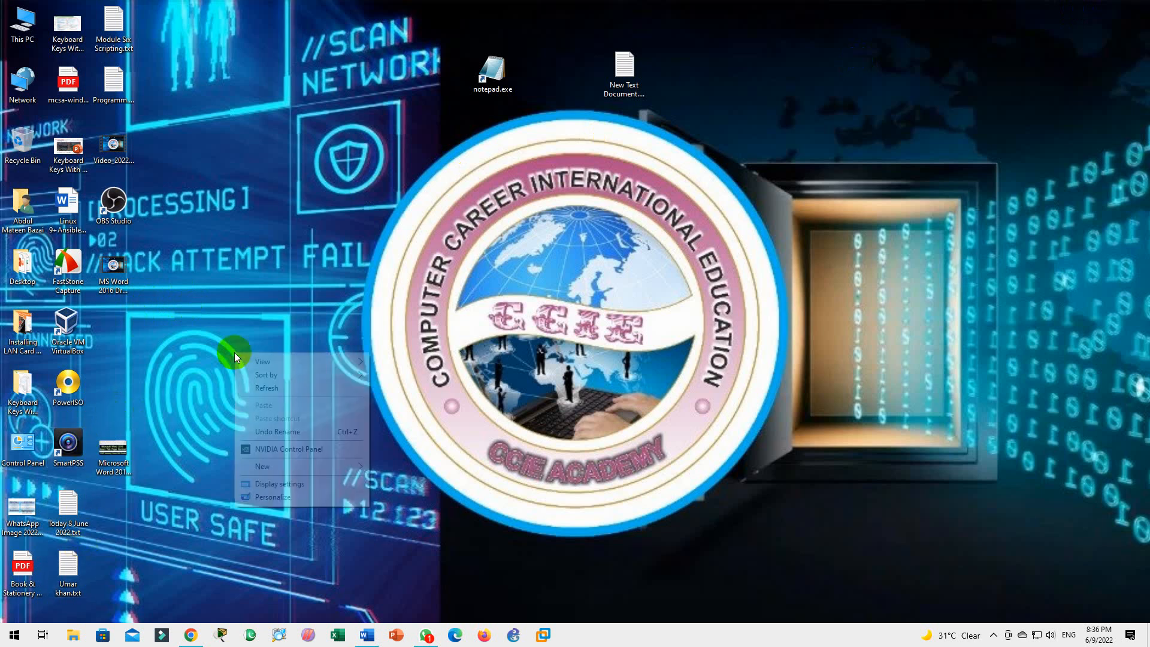
pyautogui.click(272, 387)
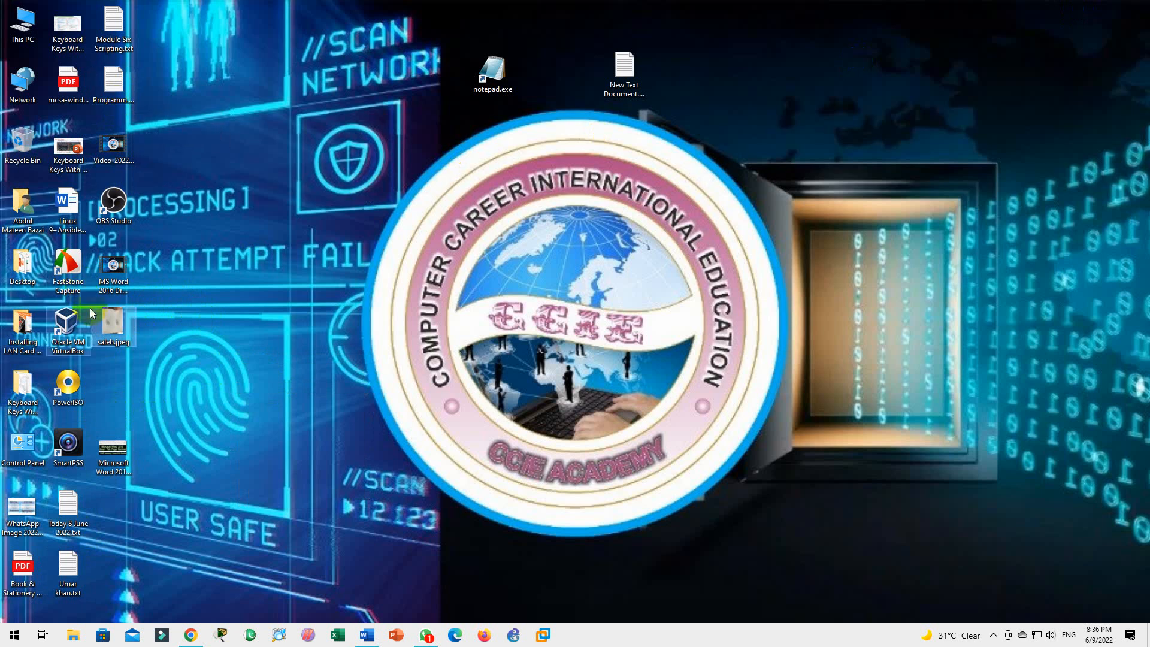
pyautogui.click(116, 317)
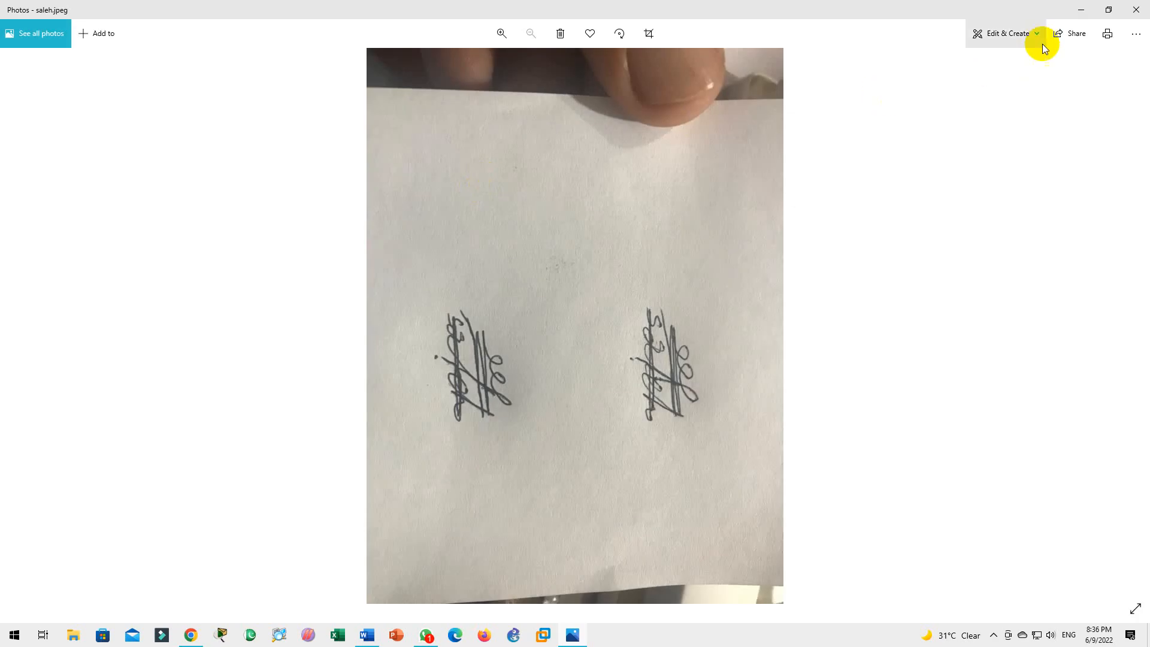
pyautogui.click(1015, 34)
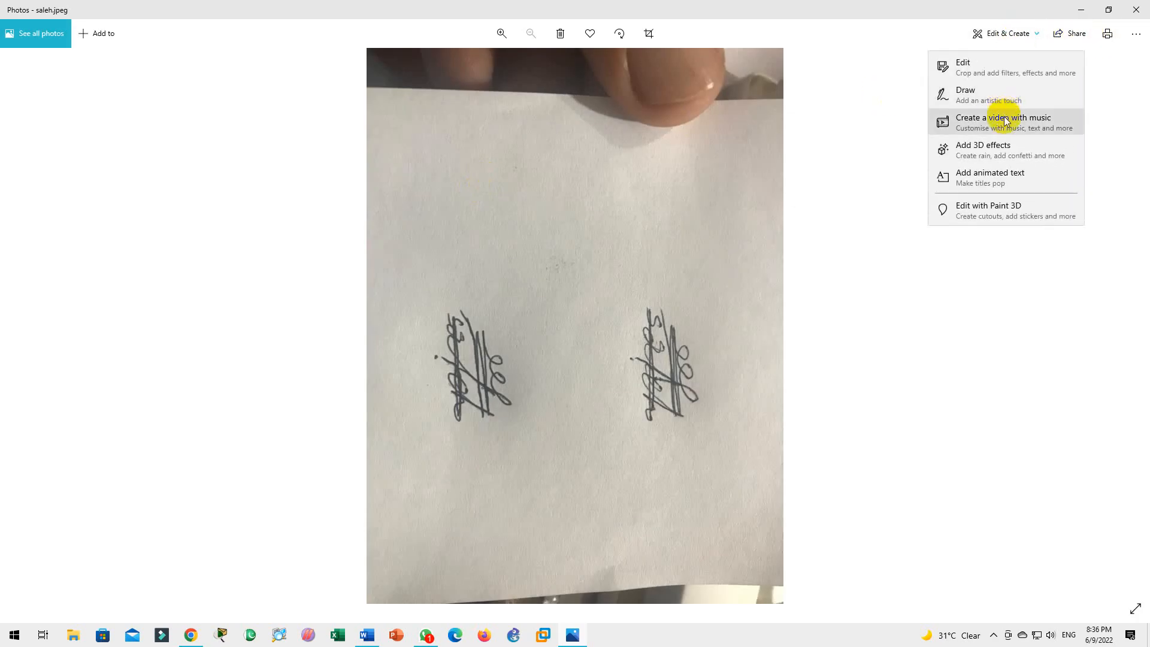
pyautogui.click(971, 67)
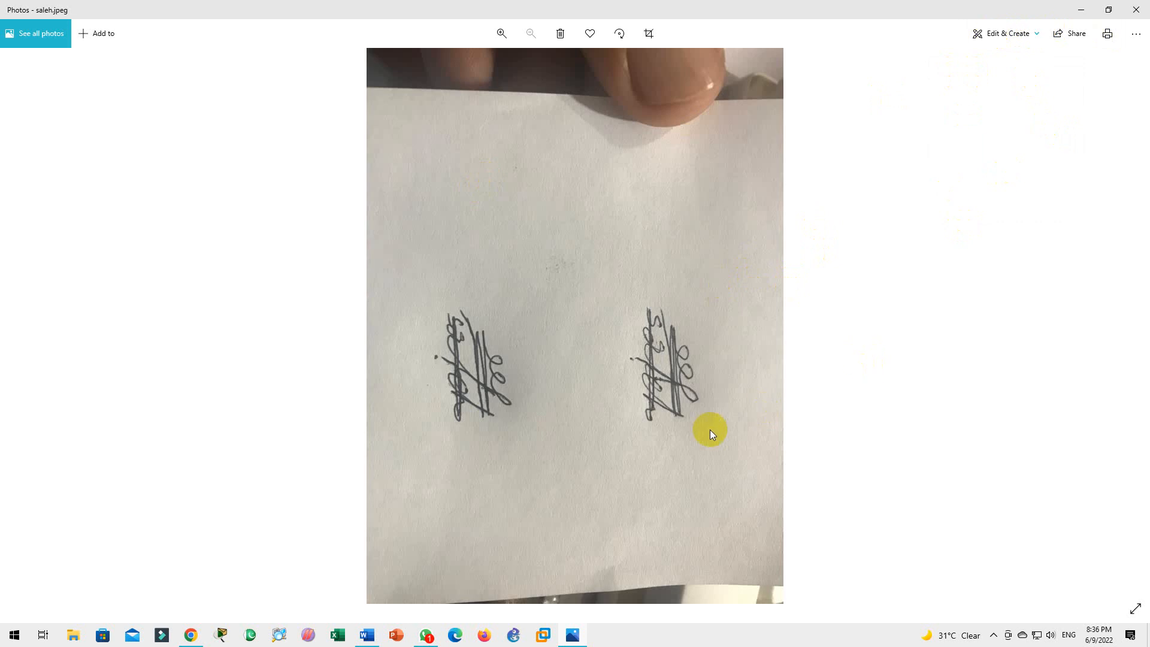
pyautogui.hotkey('alt', 'F4')
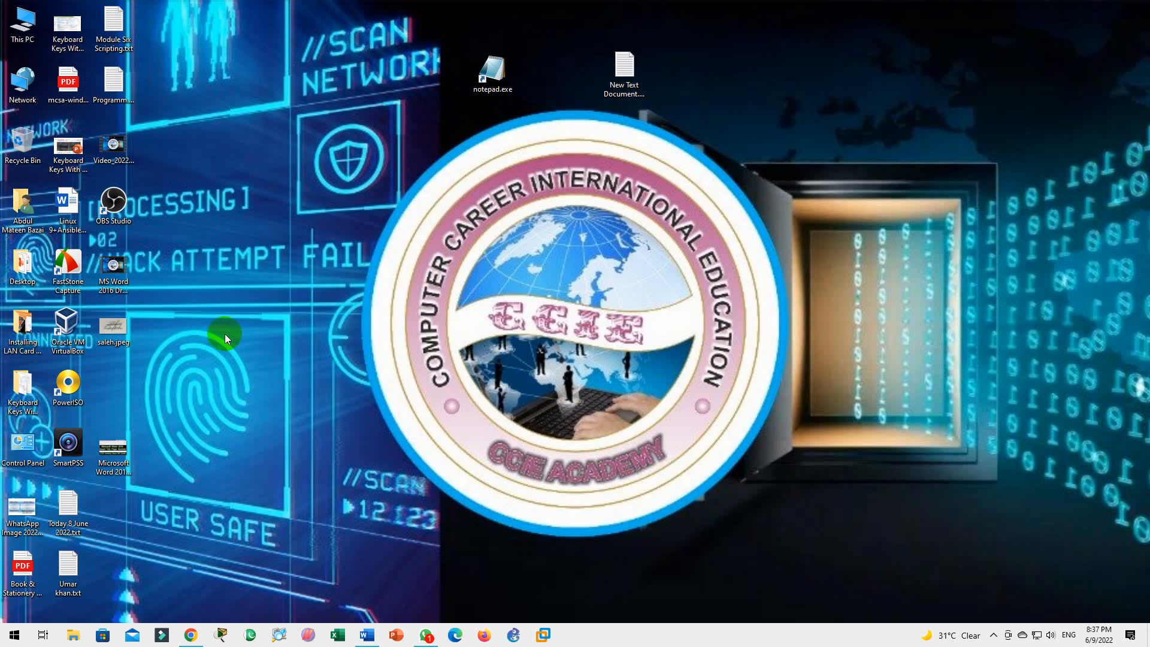
# Reopen saleh.jpeg in a restored Photos window, then return to the Word document
pyautogui.doubleClick(111, 327)
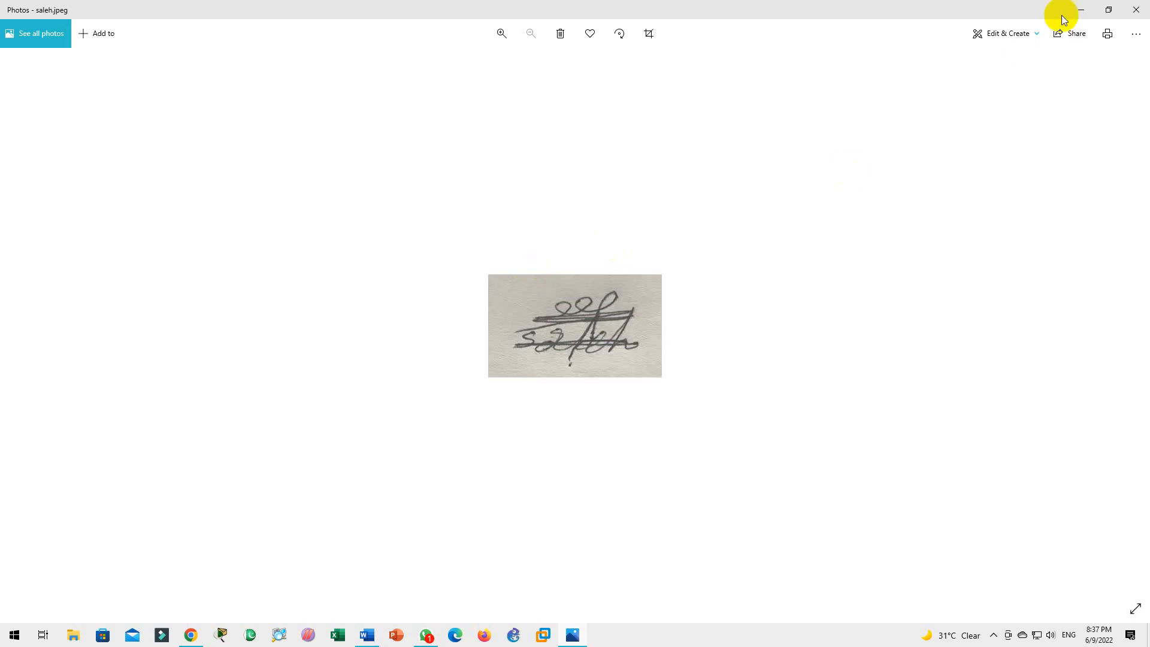
pyautogui.click(1109, 9)
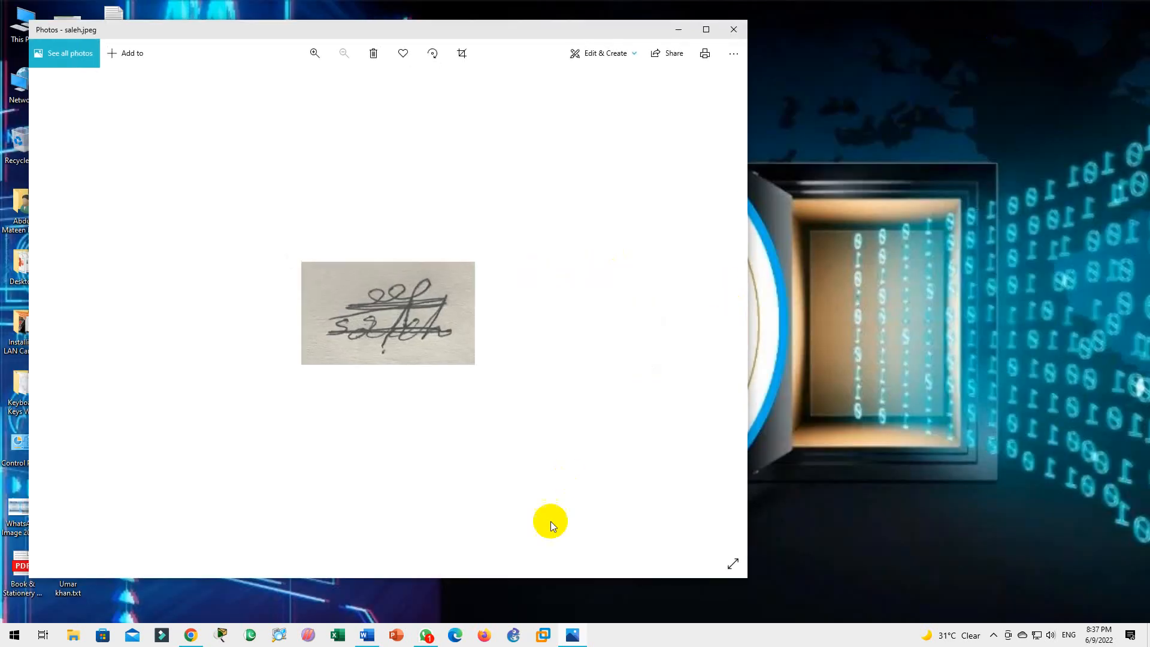
pyautogui.click(367, 634)
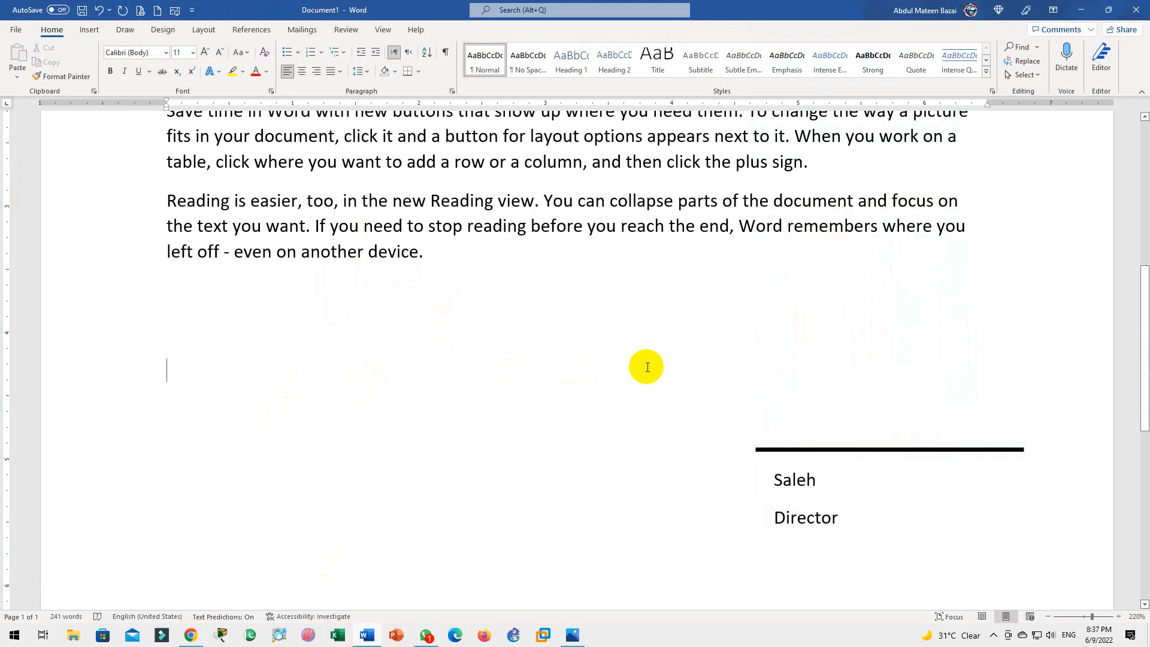
pyautogui.click(713, 368)
pyautogui.click(89, 30)
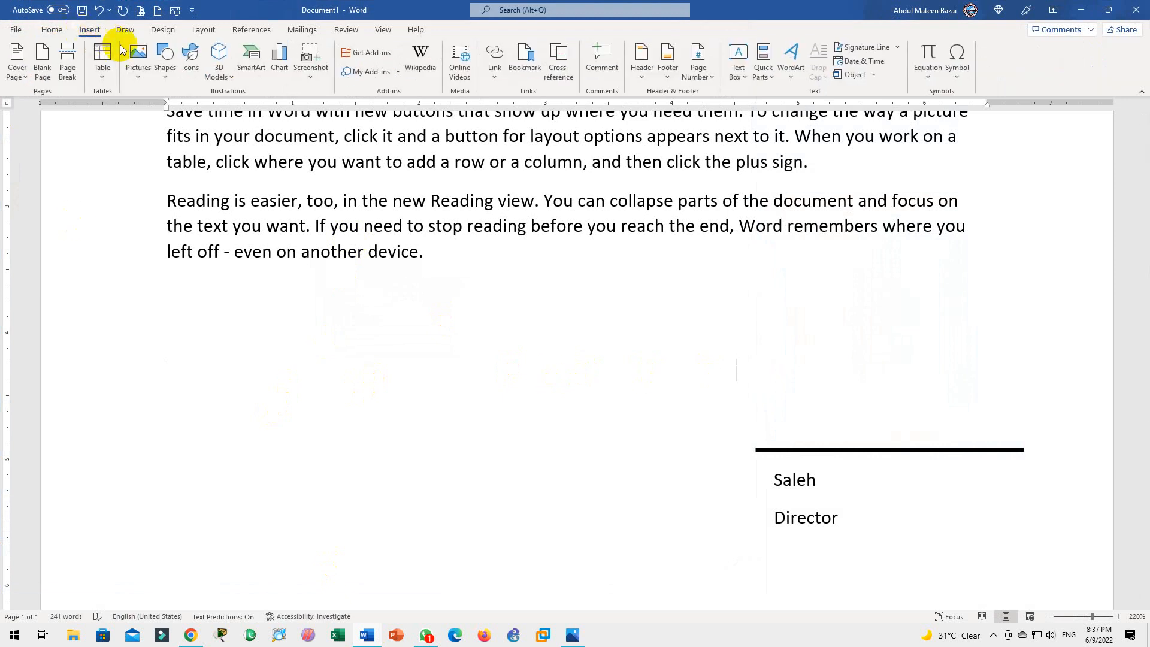
pyautogui.click(138, 62)
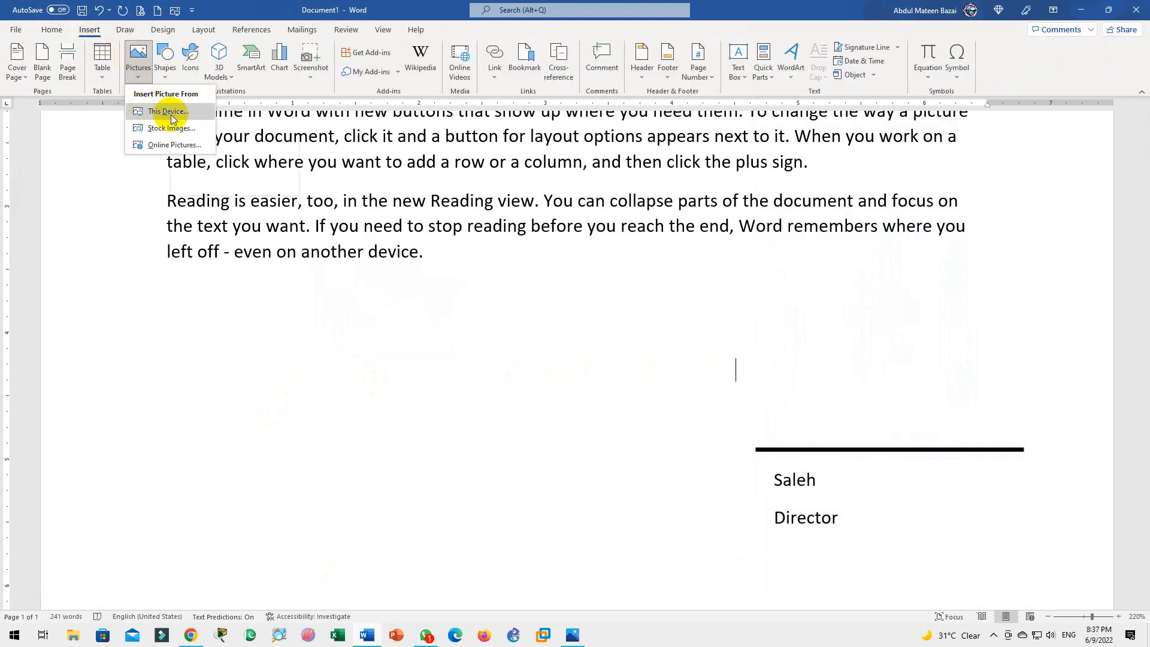
pyautogui.click(169, 112)
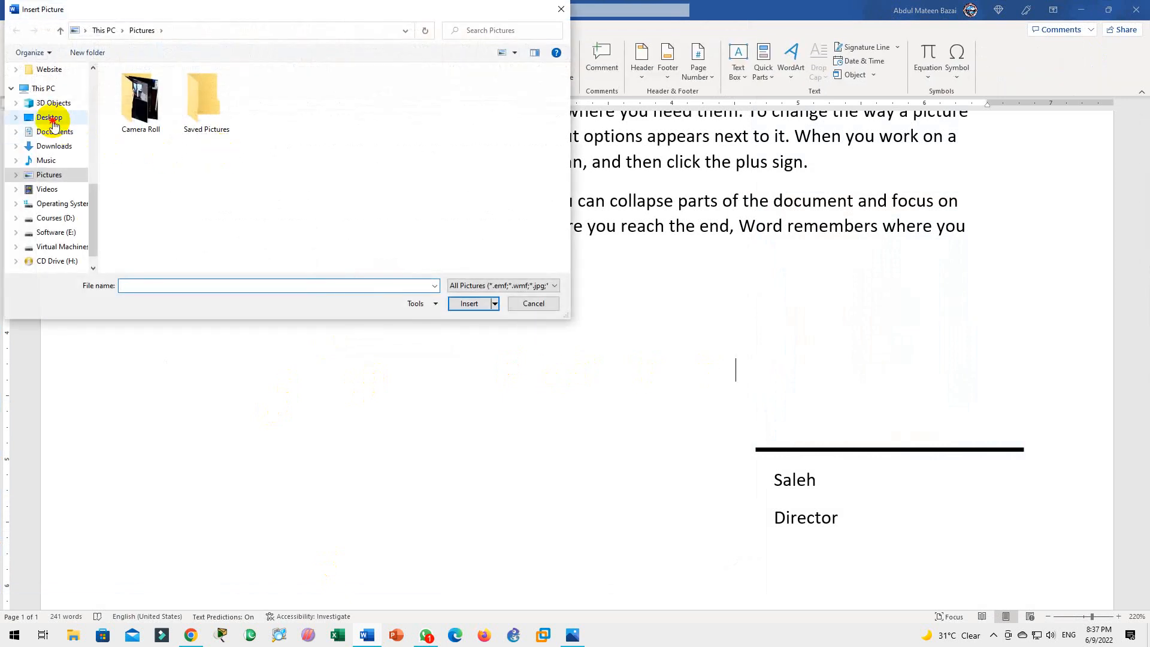
pyautogui.click(53, 119)
pyautogui.doubleClick(461, 110)
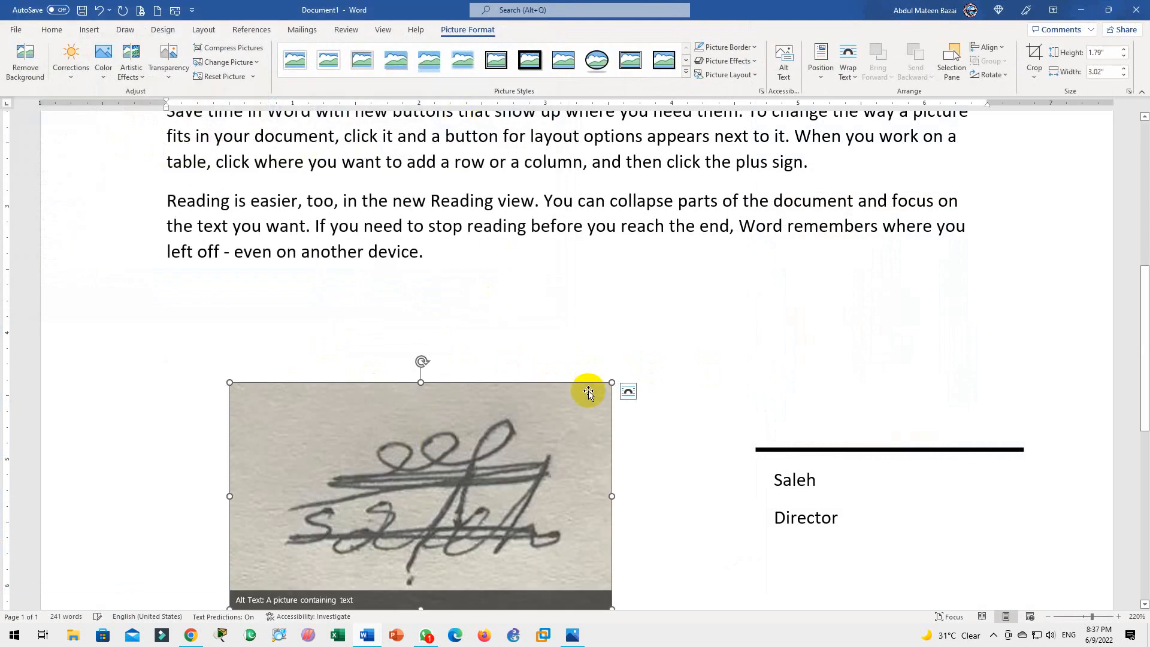
pyautogui.click(628, 391)
pyautogui.click(688, 479)
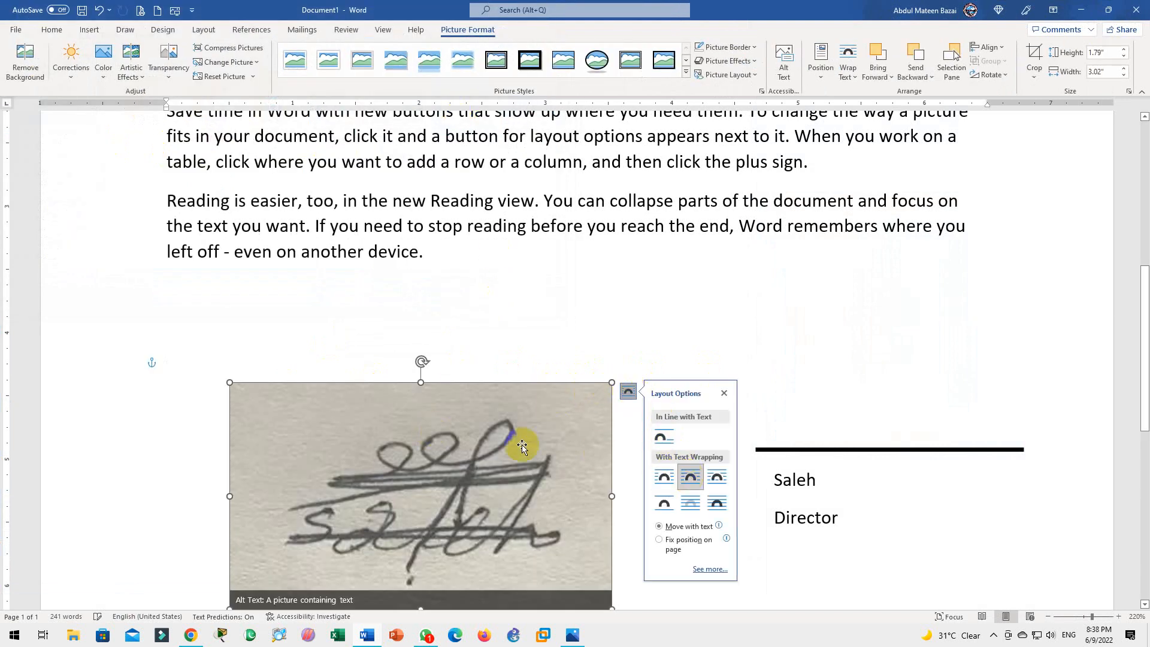
pyautogui.moveTo(505, 449); pyautogui.dragTo(804, 311)
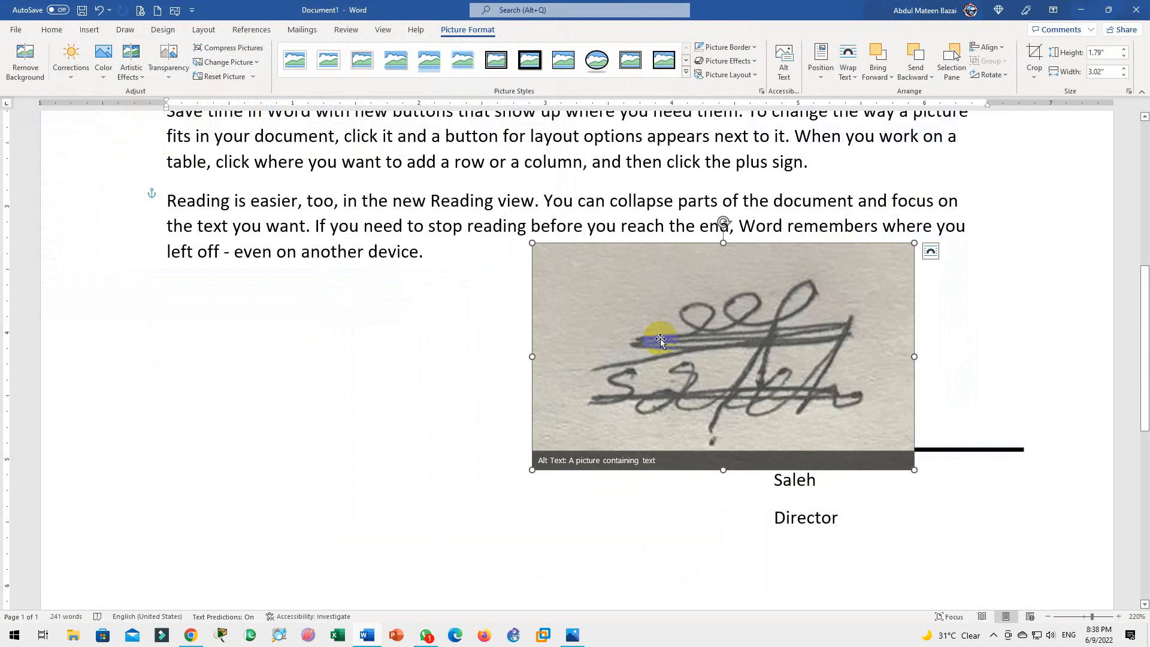
pyautogui.moveTo(660, 339); pyautogui.dragTo(333, 388)
pyautogui.hotkey('ctrl', 'z')
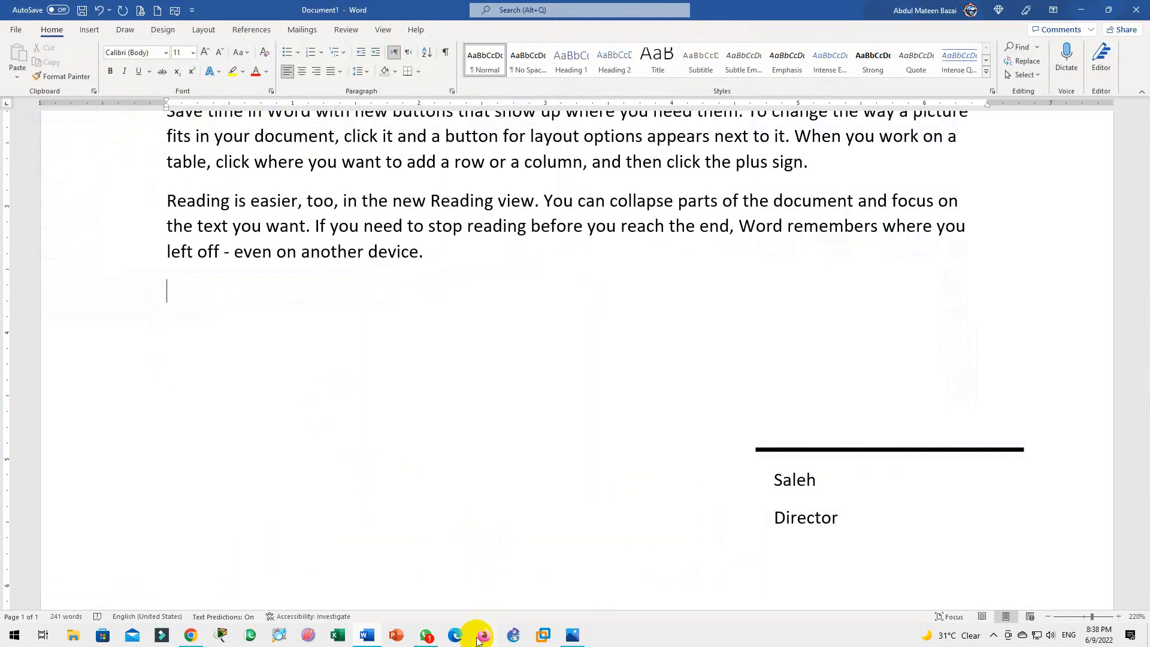
# Search the web for remove background and open the remove.bg site
pyautogui.click(455, 633)
pyautogui.write('remo')
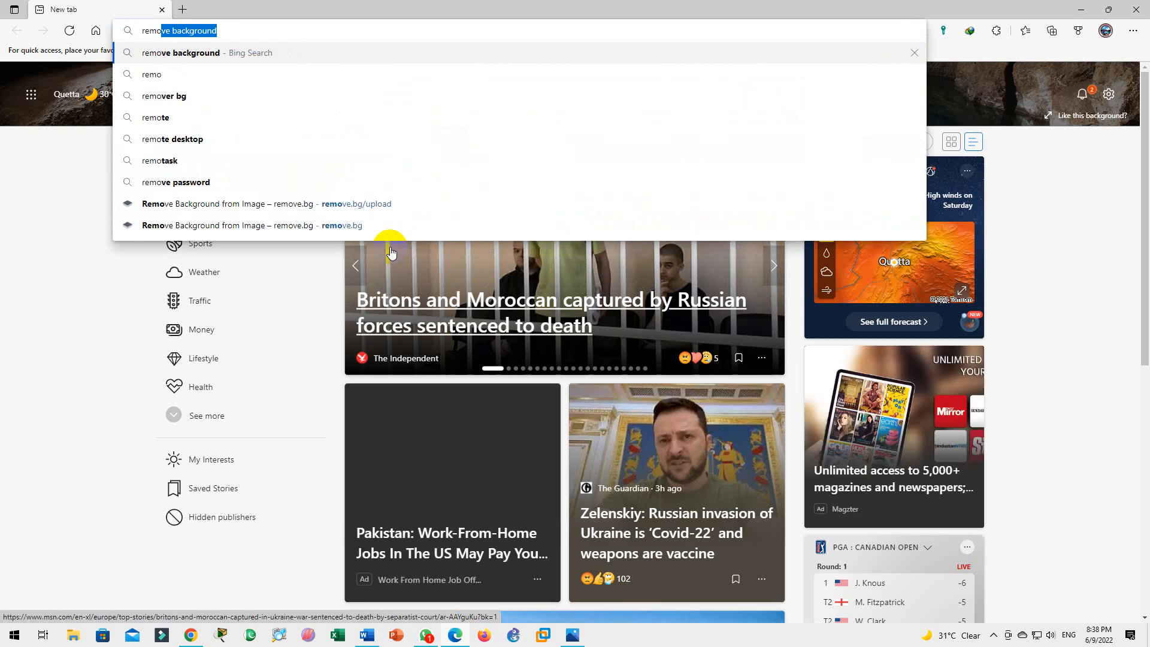
pyautogui.press('Return')
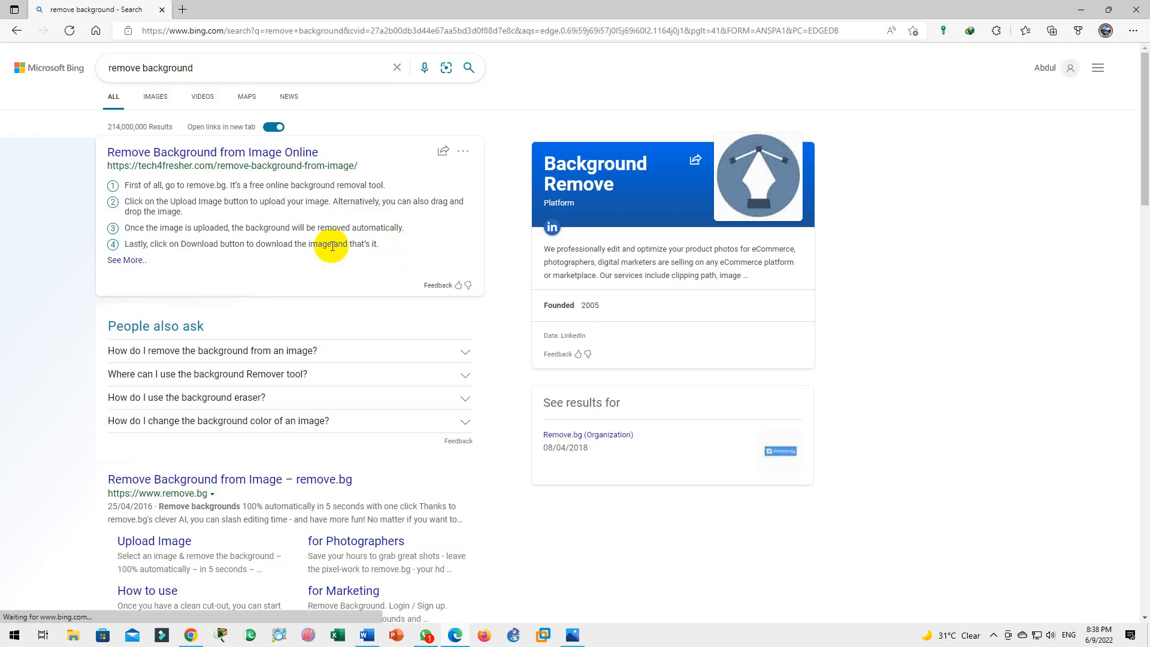
pyautogui.click(174, 481)
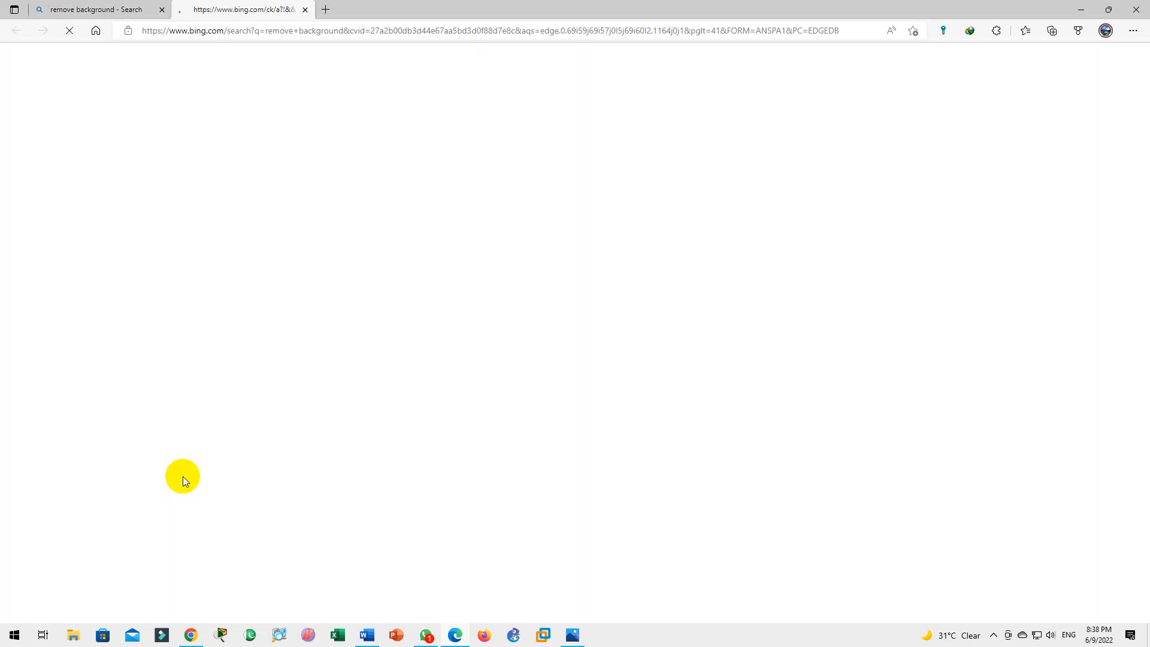
pyautogui.click(161, 10)
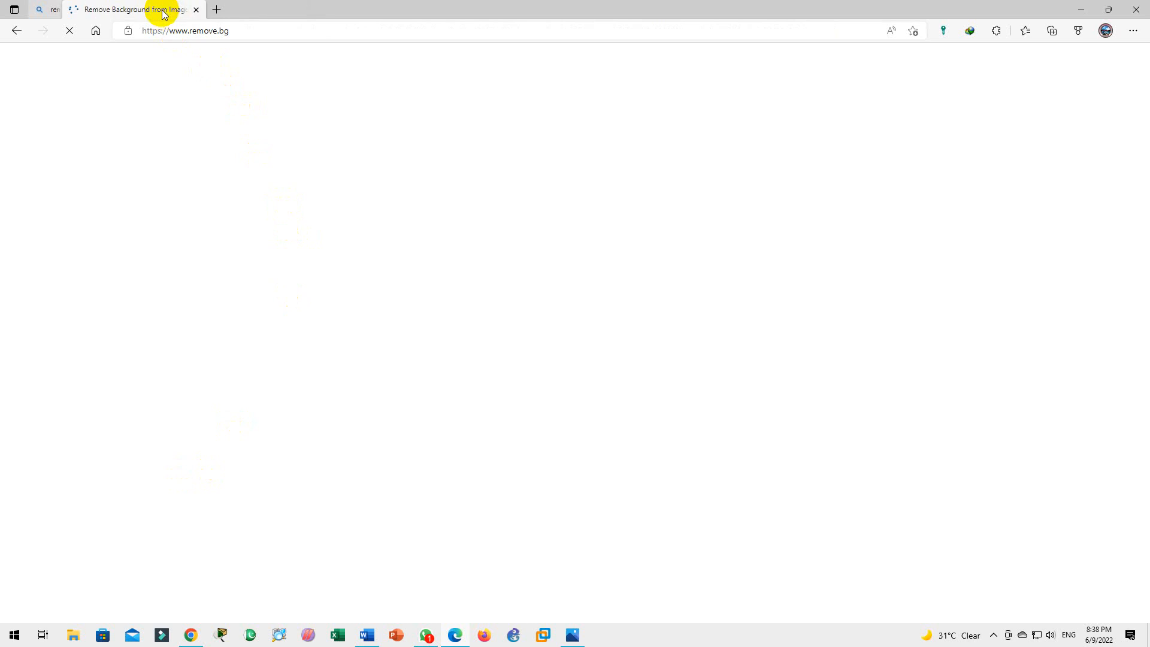
# Upload saleh.jpeg to remove.bg and download the background-free saleh-removebg-preview.png
pyautogui.click(687, 314)
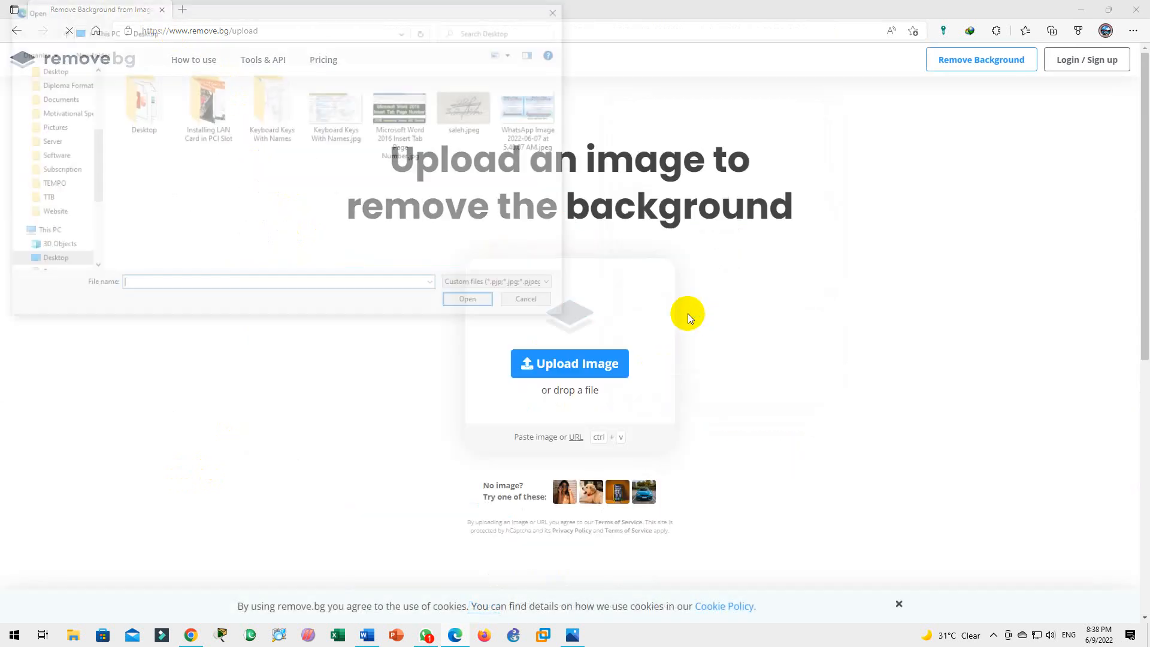
pyautogui.doubleClick(445, 133)
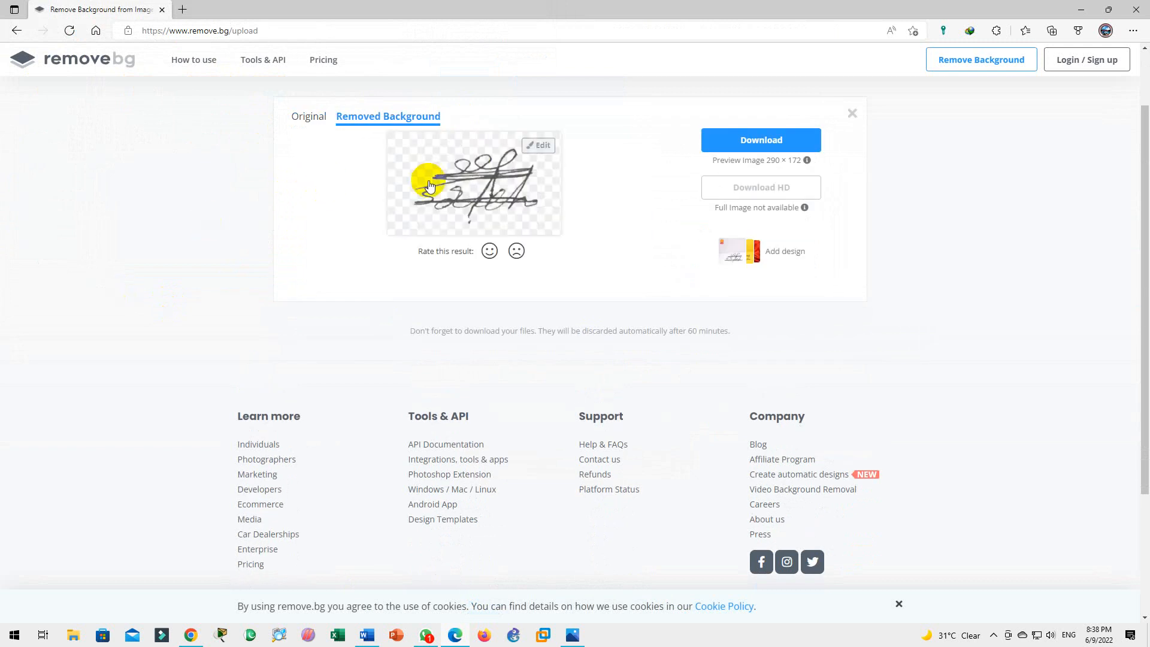
pyautogui.click(730, 144)
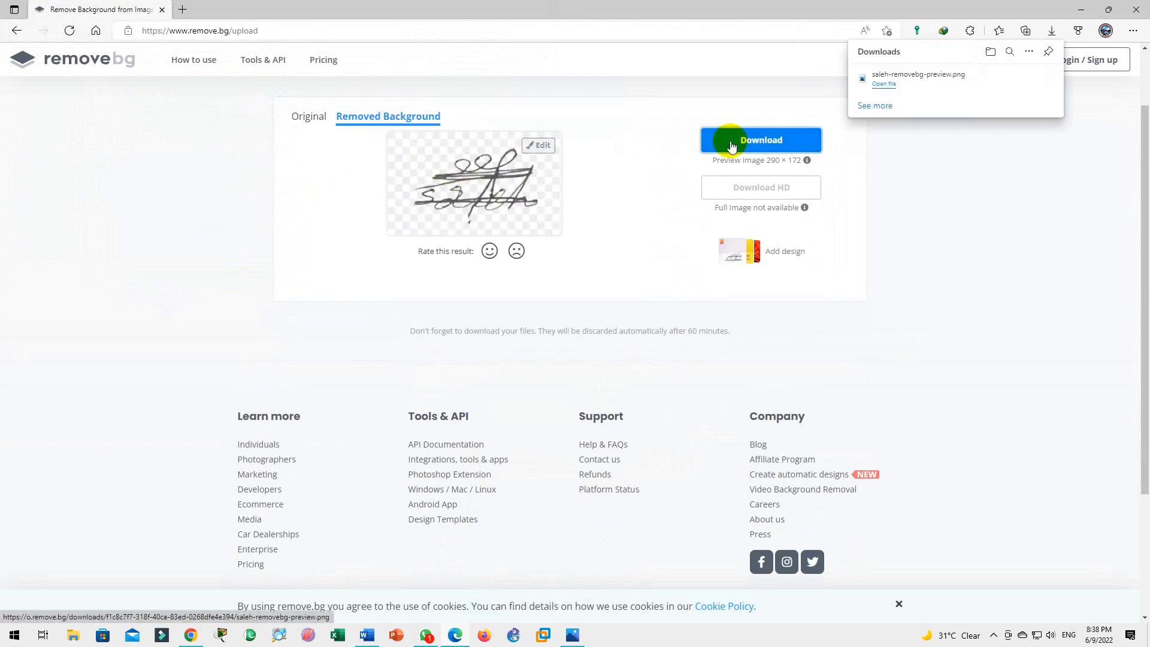
pyautogui.click(367, 634)
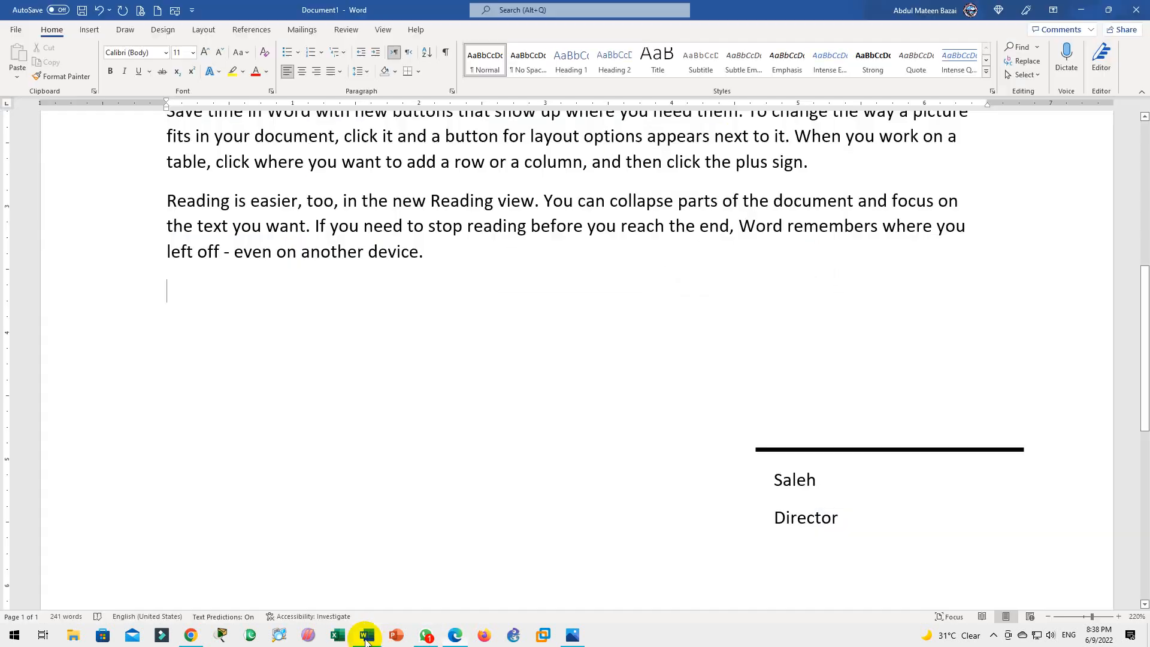
# Insert saleh-removebg-preview.png from the Downloads folder into the document
pyautogui.click(91, 30)
pyautogui.click(136, 67)
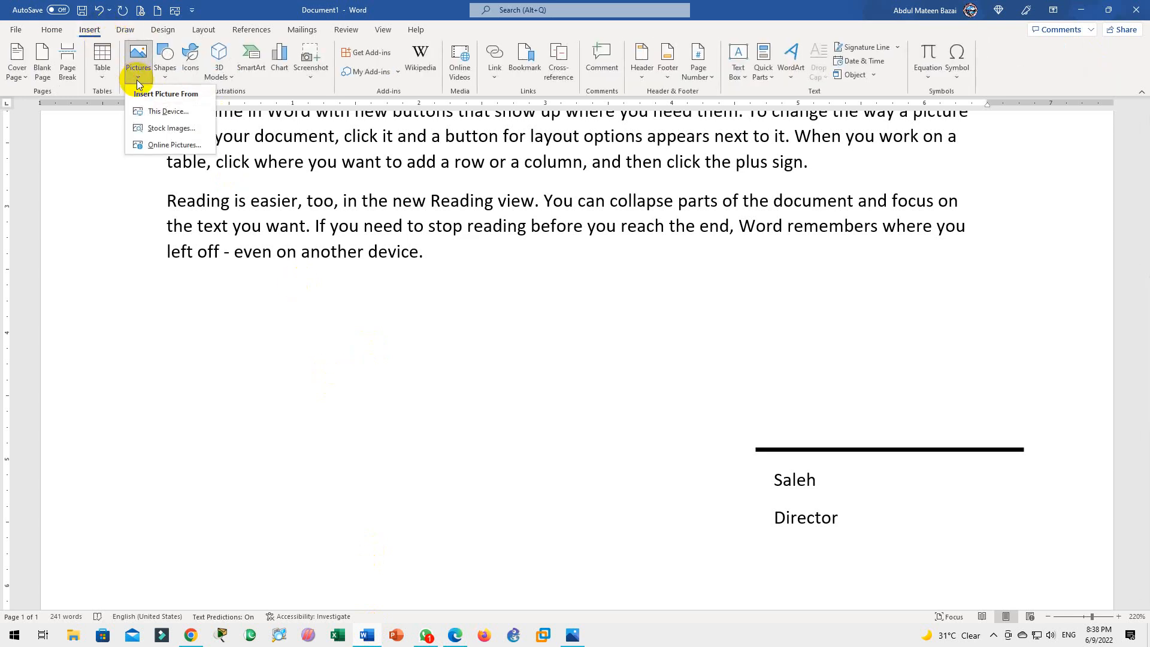
pyautogui.click(170, 113)
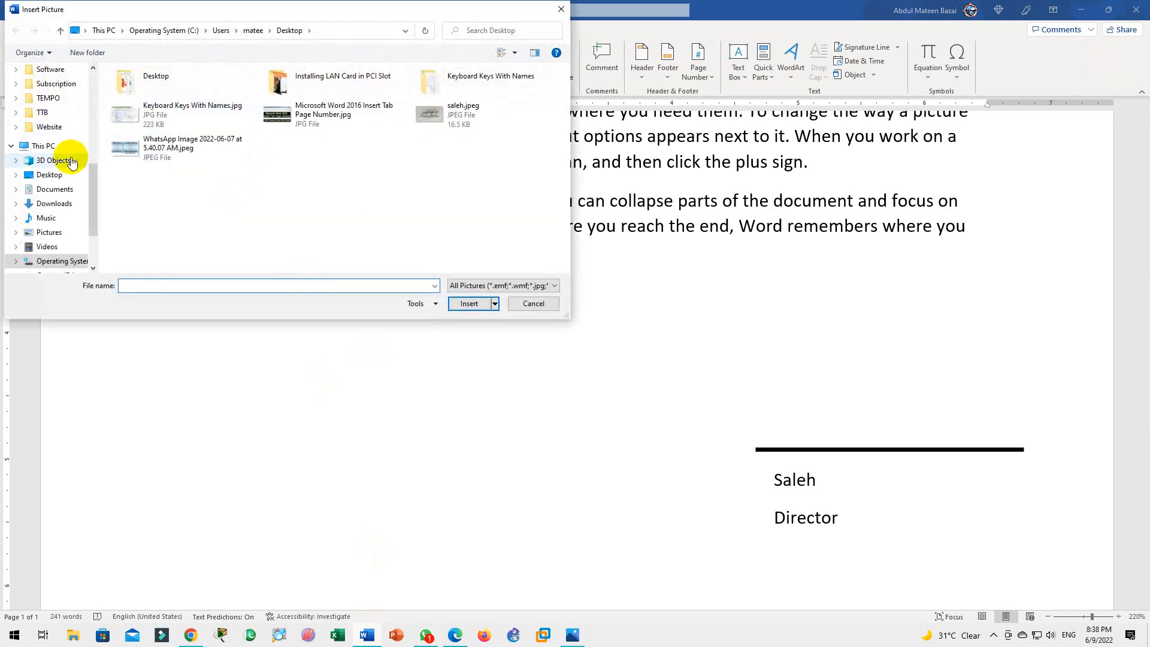
pyautogui.click(60, 205)
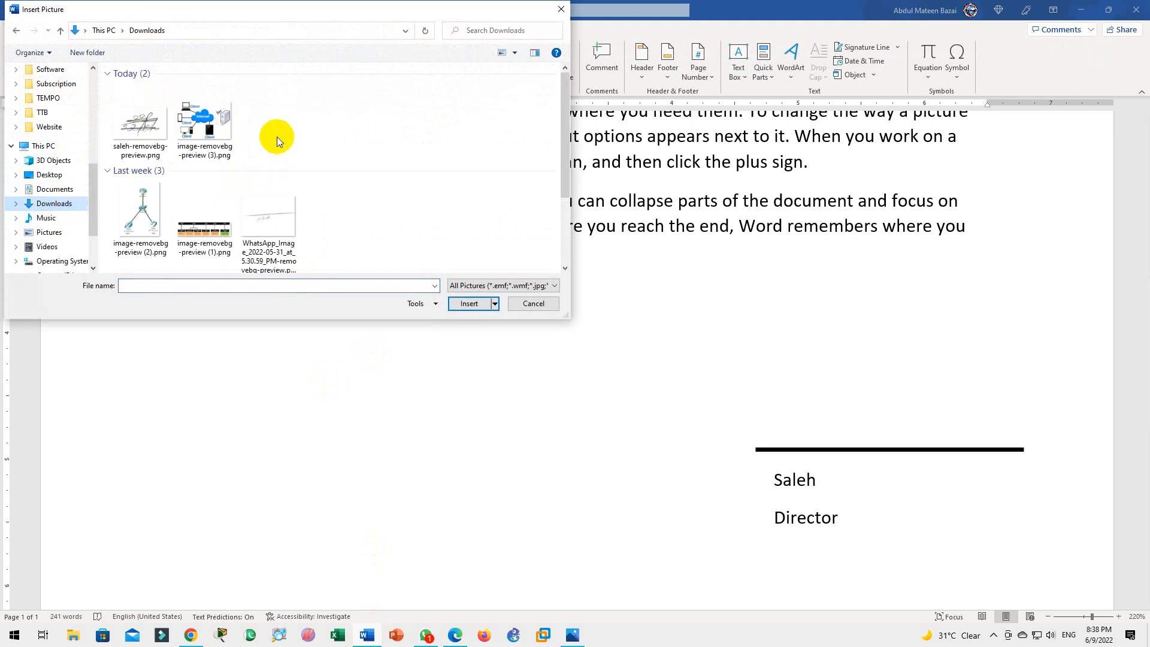
pyautogui.doubleClick(138, 111)
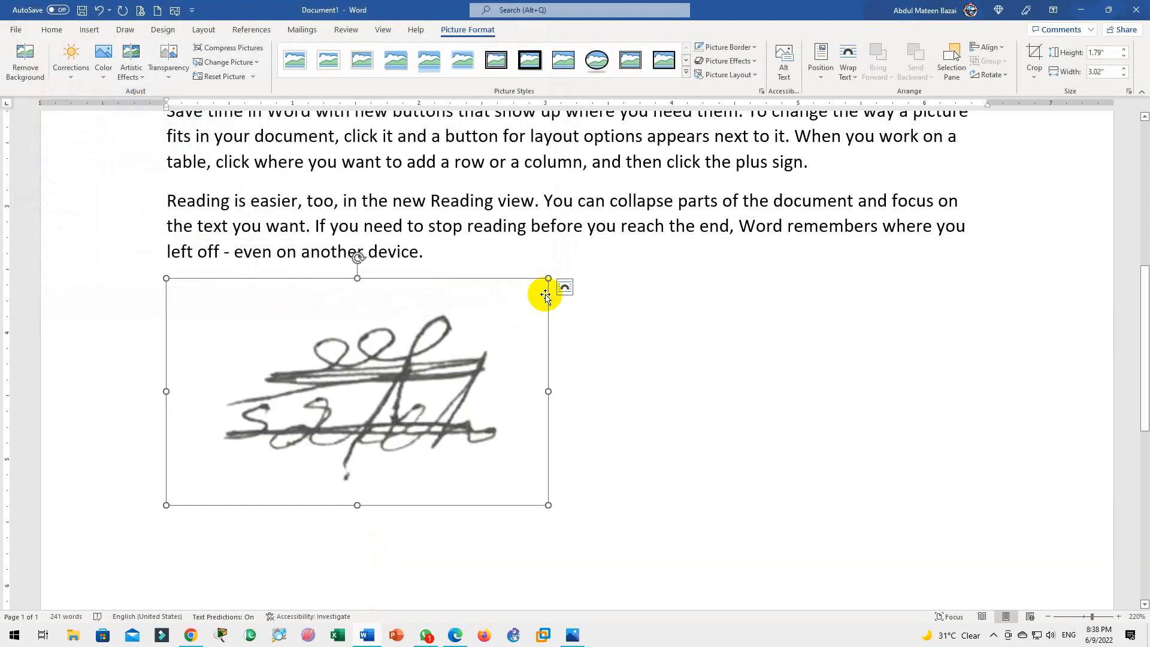
# Set Tight wrapping, shrink the signature to 1.21 × 2.04 inches and place it above the line
pyautogui.click(564, 286)
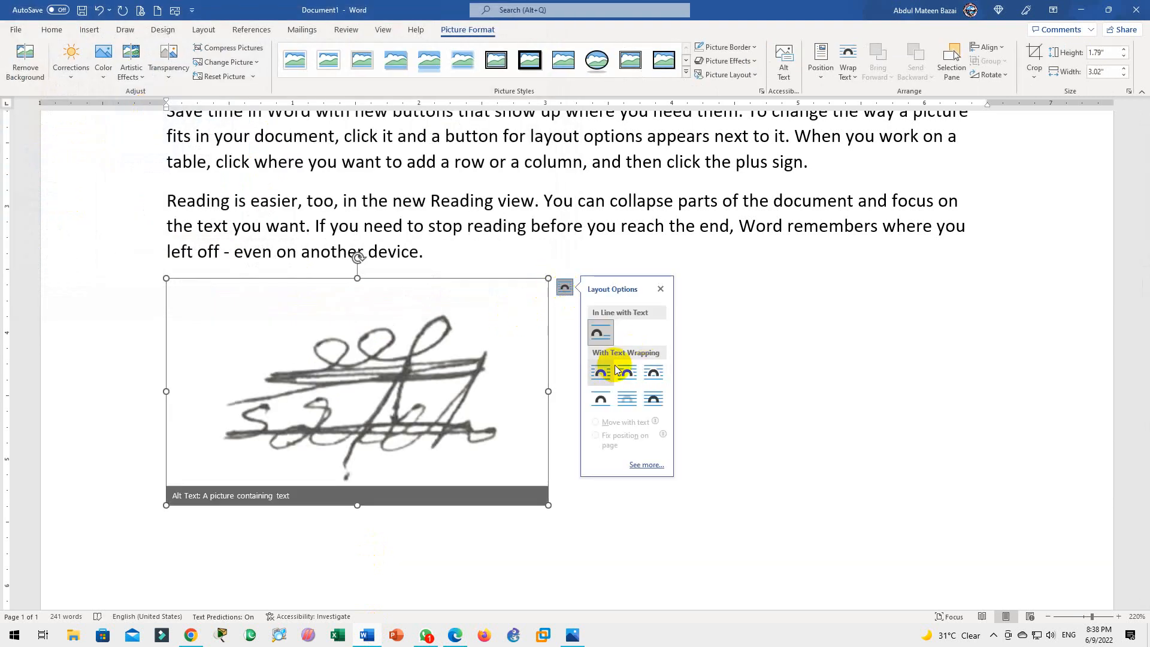
pyautogui.click(627, 376)
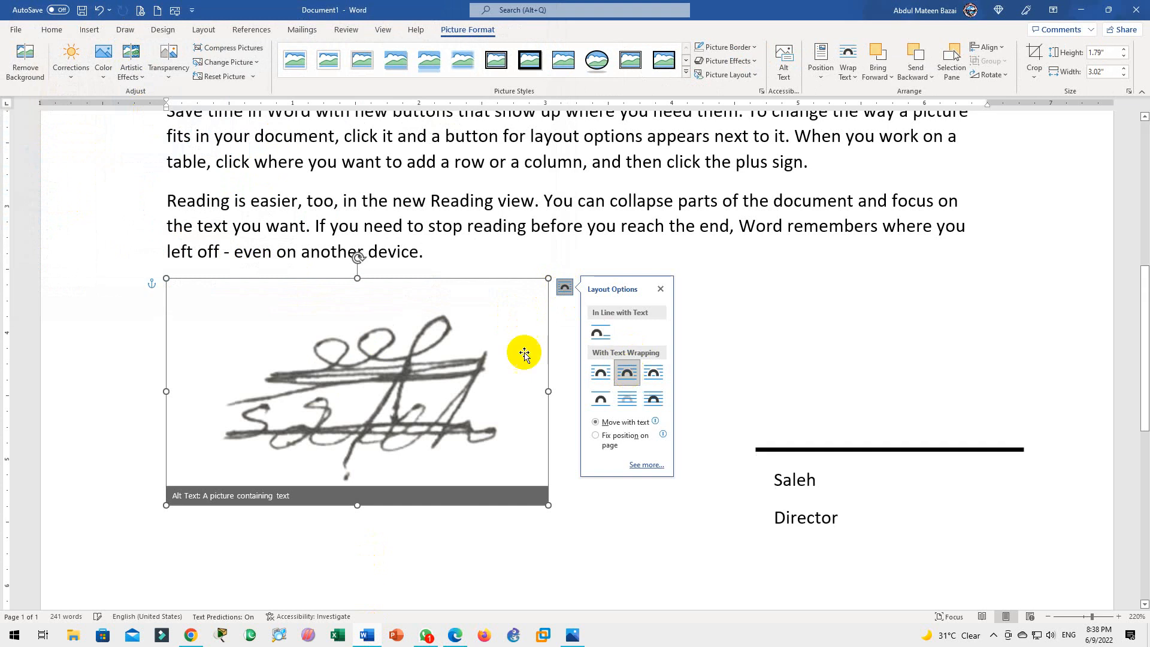
pyautogui.moveTo(547, 277); pyautogui.dragTo(395, 350)
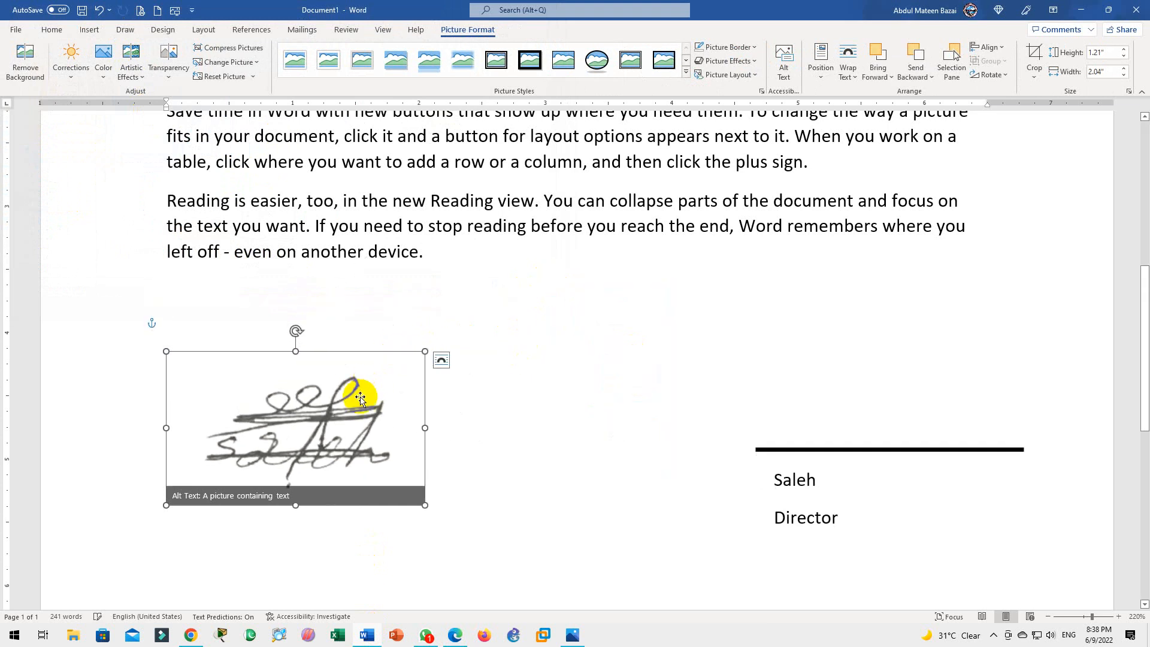
pyautogui.moveTo(363, 392)
pyautogui.mouseDown()
pyautogui.moveTo(801, 328)
pyautogui.moveTo(951, 328)
pyautogui.mouseUp()
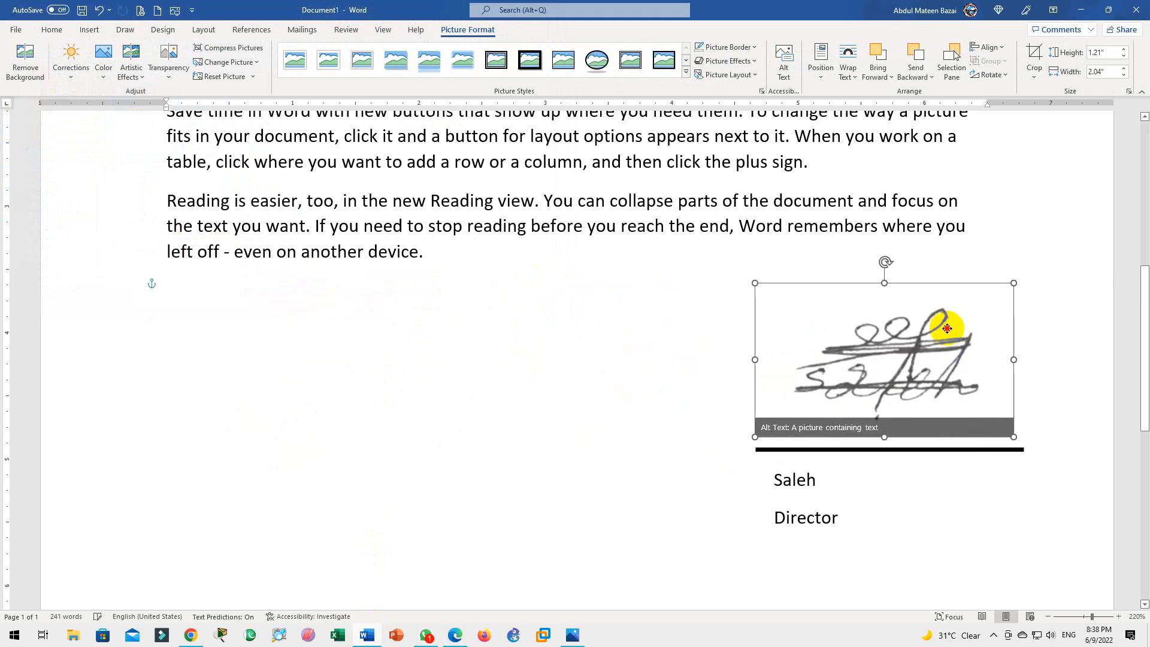
pyautogui.click(634, 402)
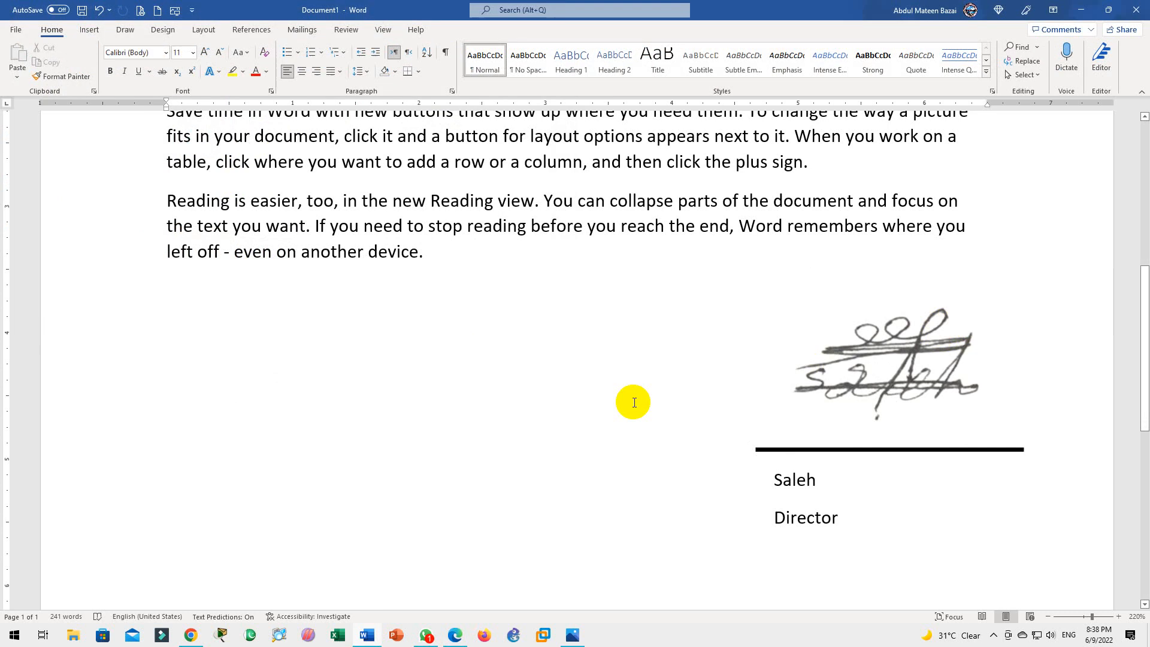